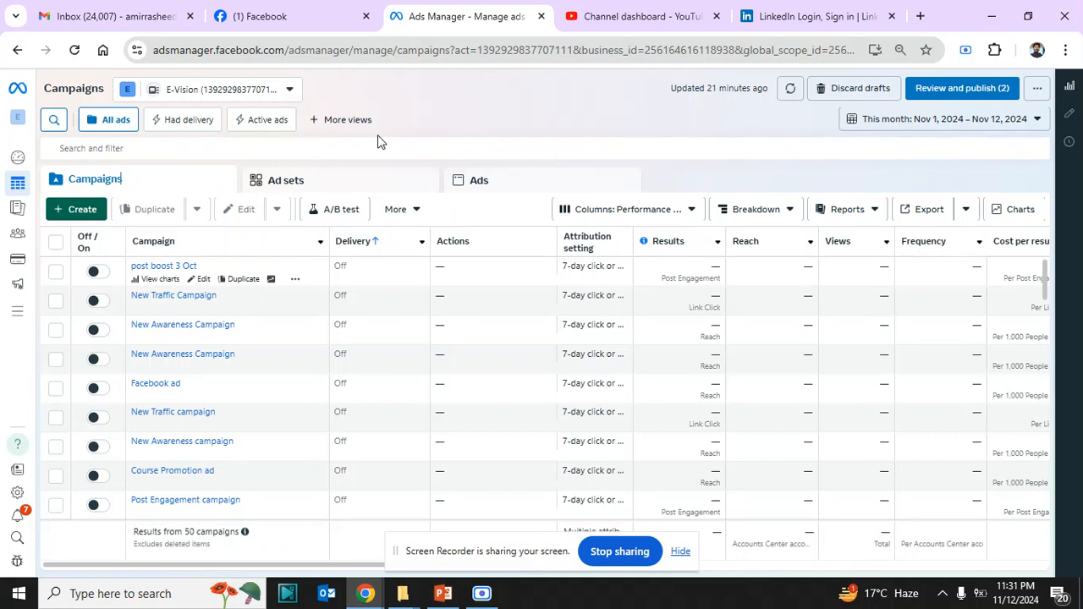
Create a new campaign with the Leads objective, Auction buying type and the manual leads setup
click(83, 211)
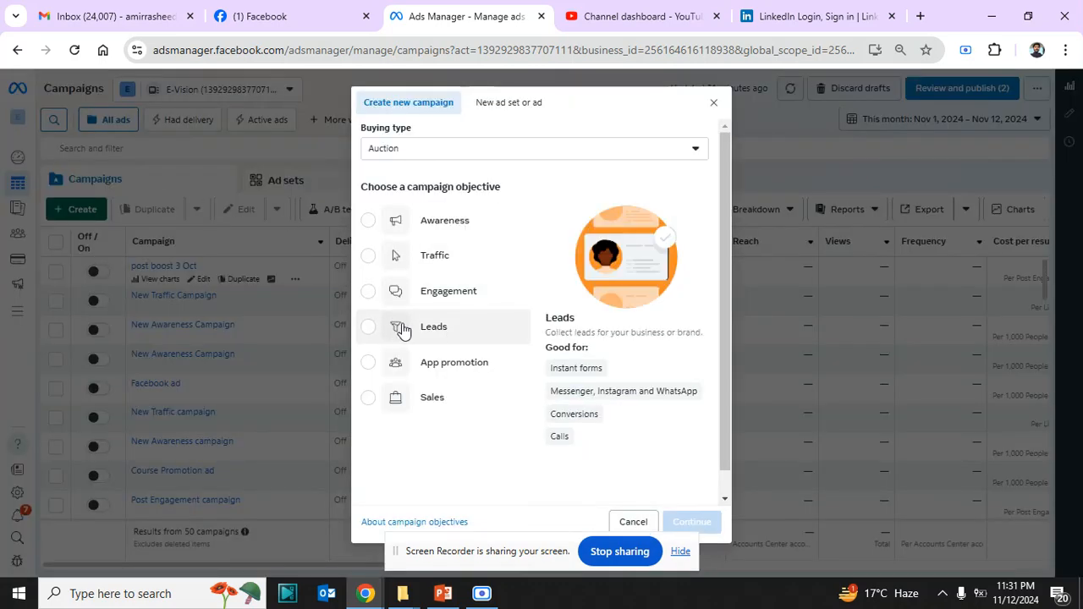
click(436, 330)
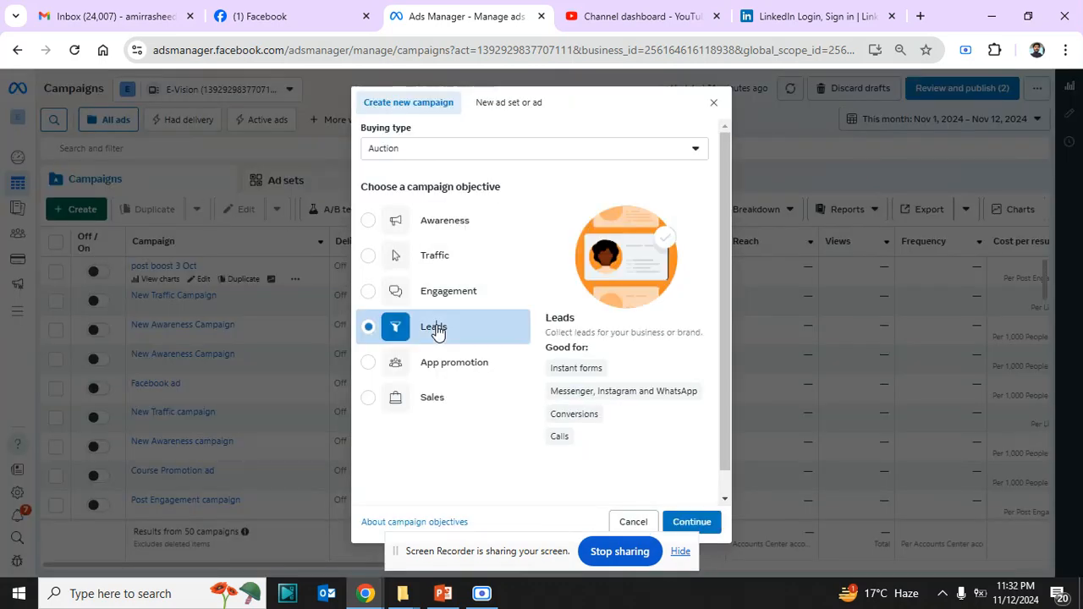
click(690, 523)
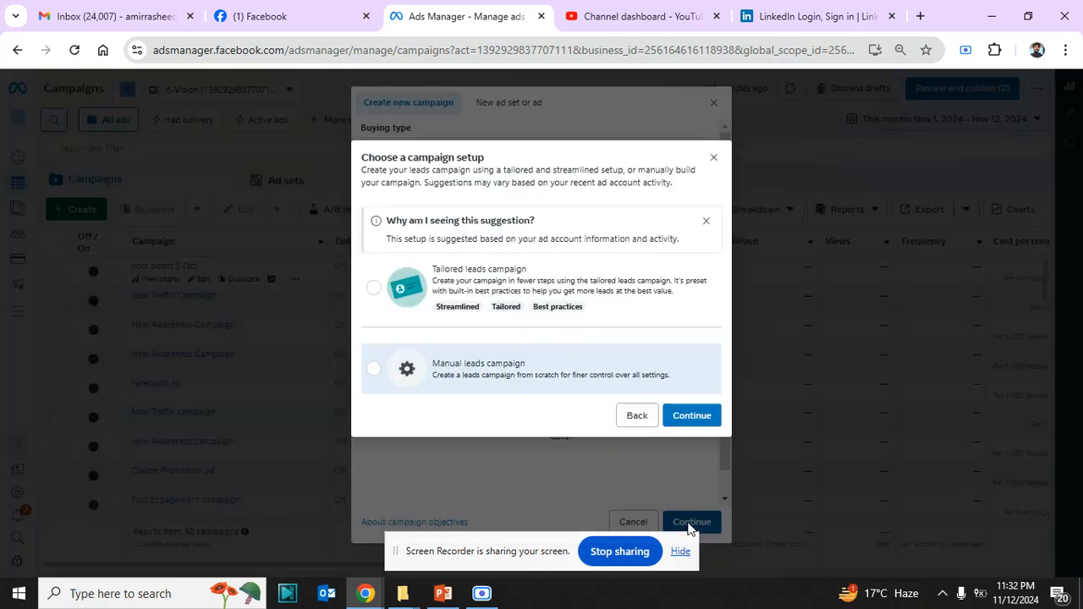
click(680, 414)
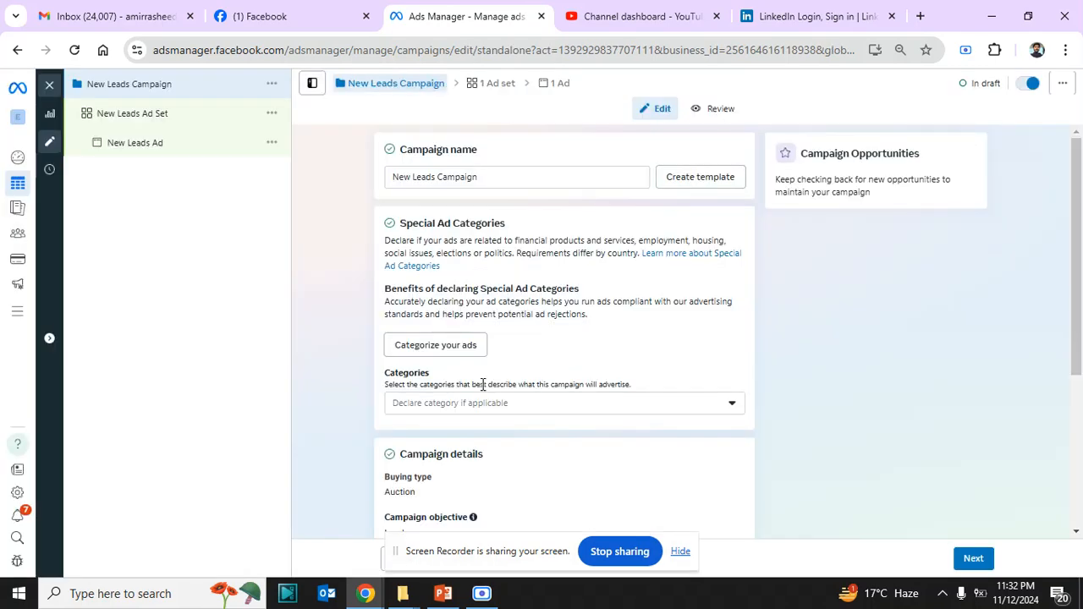
Switch the New Leads Ad Set from Advantage+ audience to the original audience options
scroll(1077, 308, down, 3)
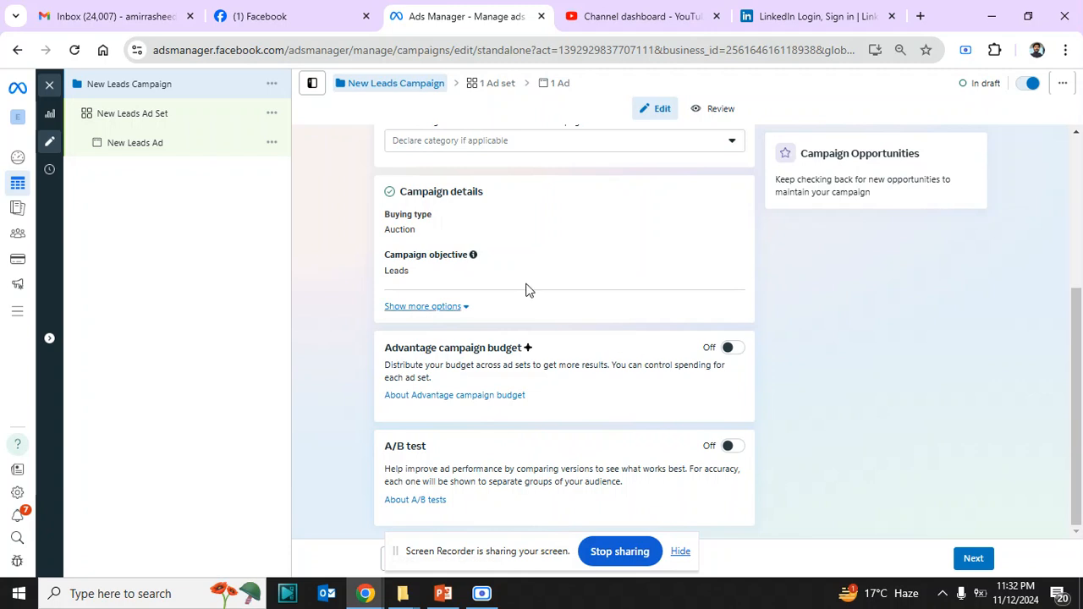
click(139, 119)
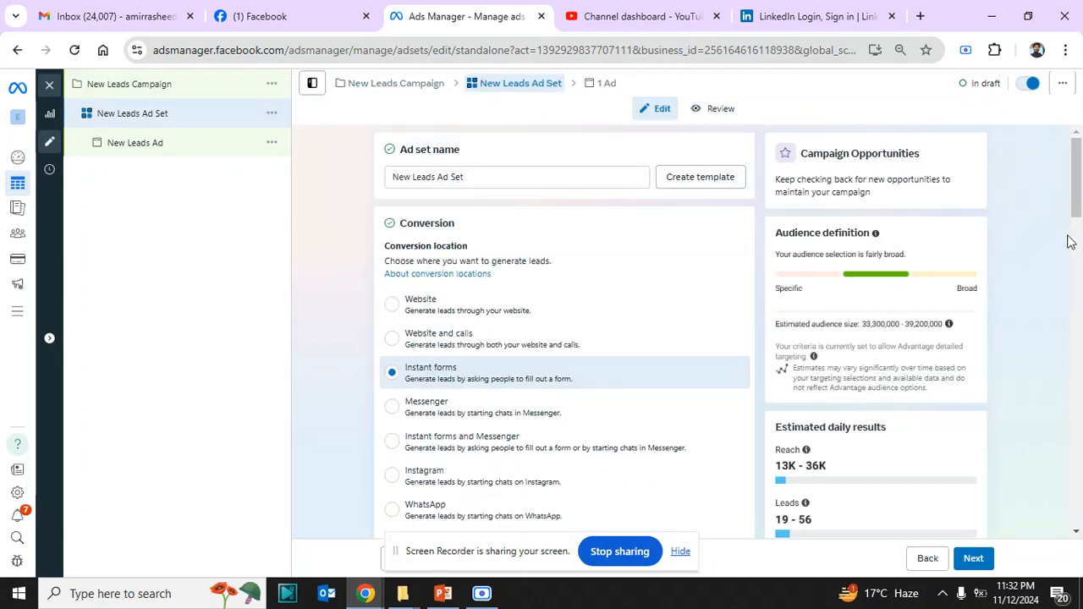
drag(1076, 196, 1071, 504)
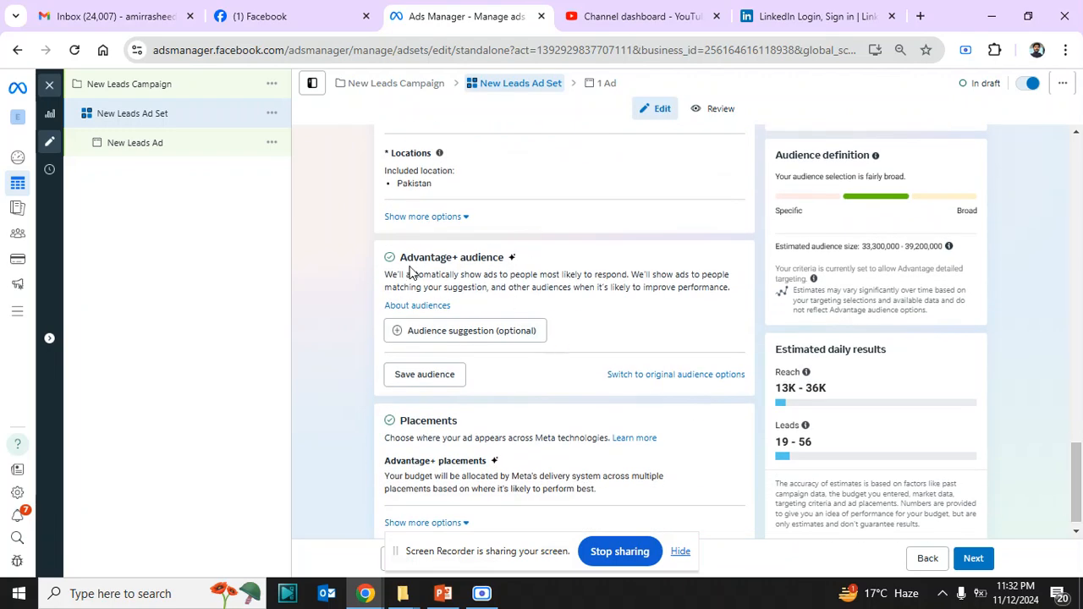
click(643, 379)
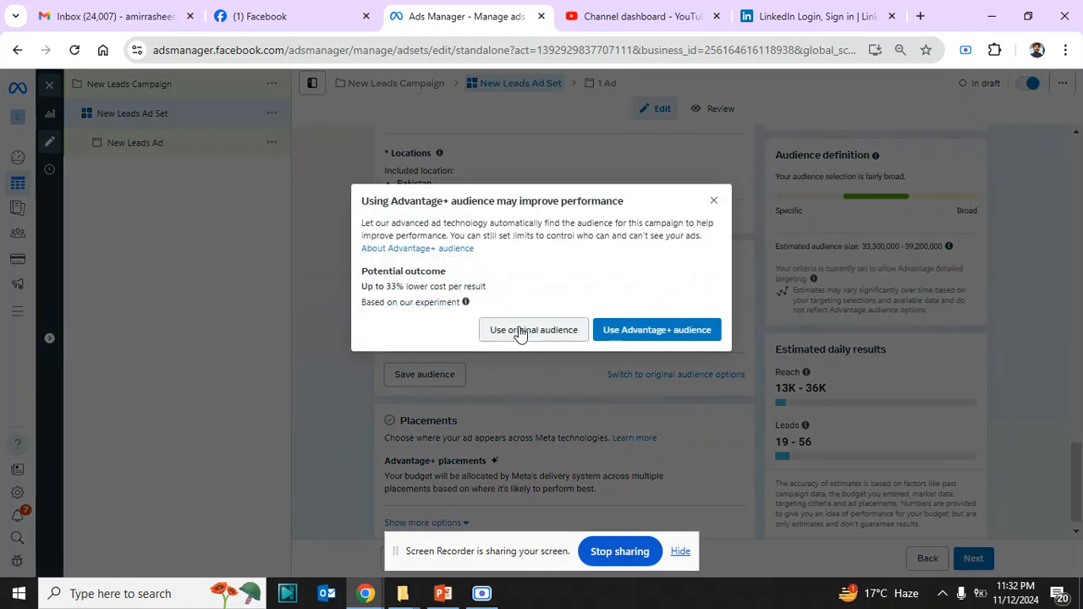
click(519, 331)
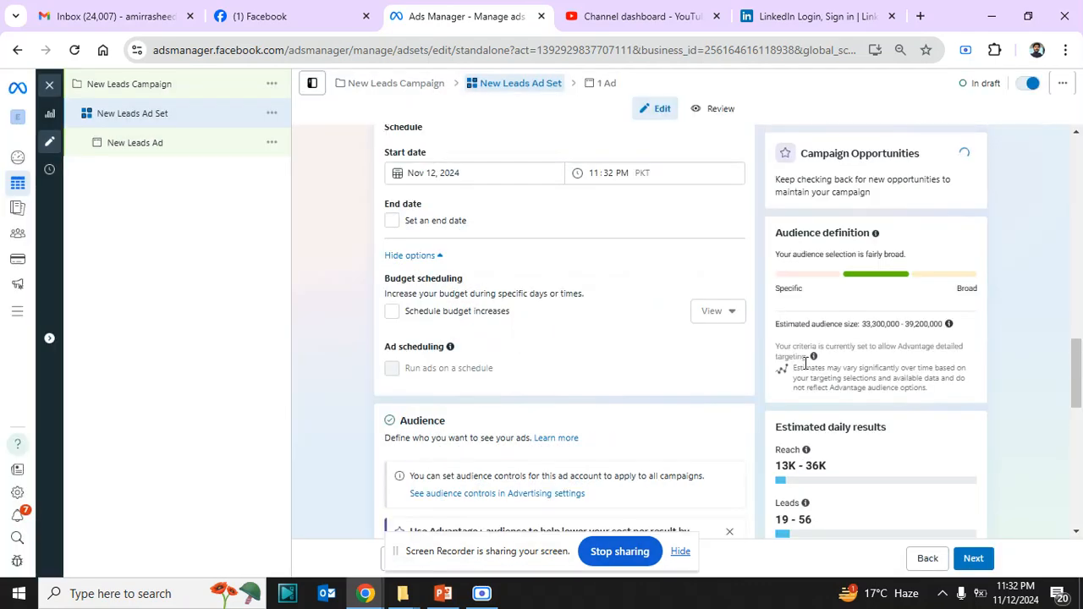
Open the ad set's detailed targeting for editing and turn off reaching people beyond the targeting selections
drag(1077, 364, 1077, 455)
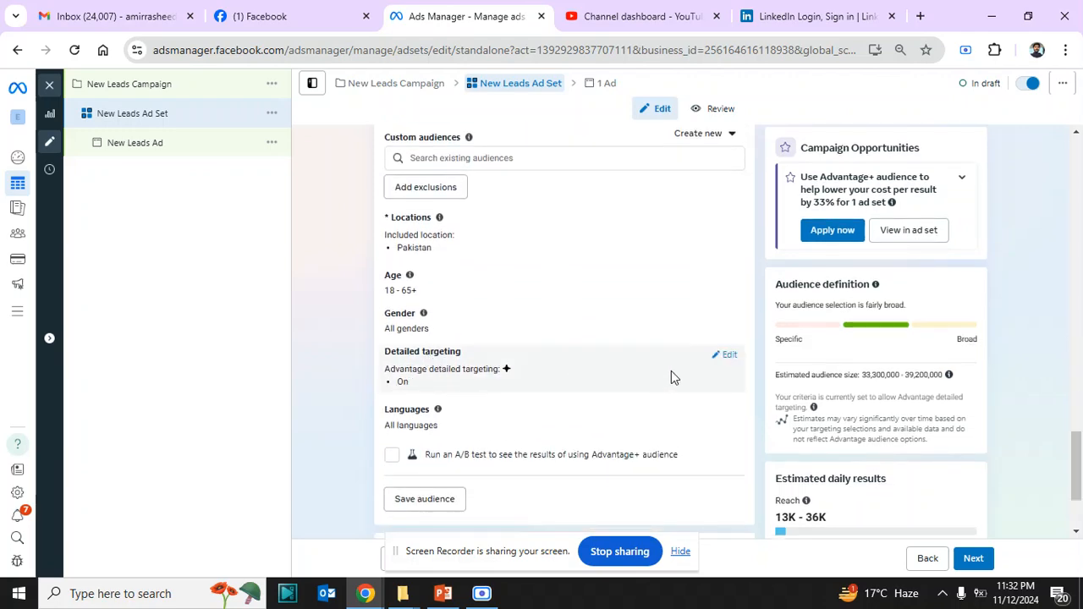
click(733, 356)
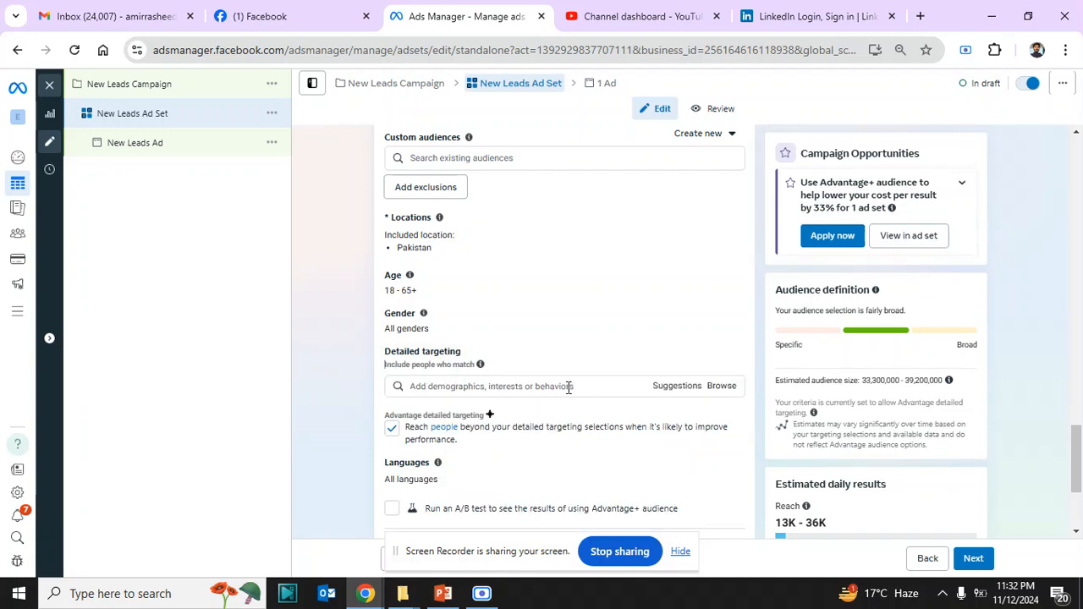
click(391, 432)
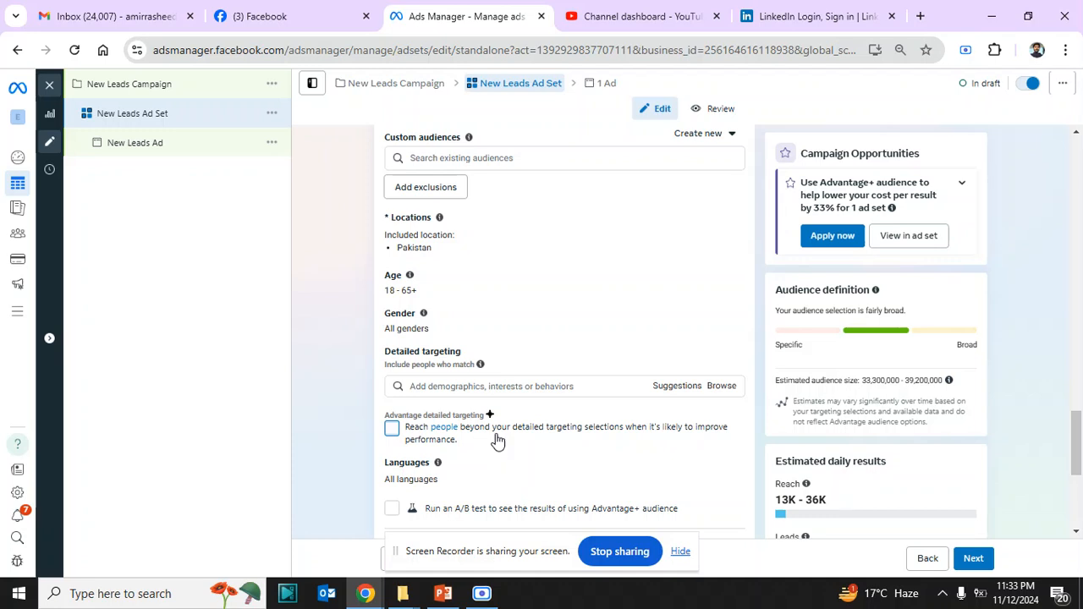
mouse_move(437, 462)
Search the detailed targeting demographics, interests and behaviors for "real estate"
click(432, 385)
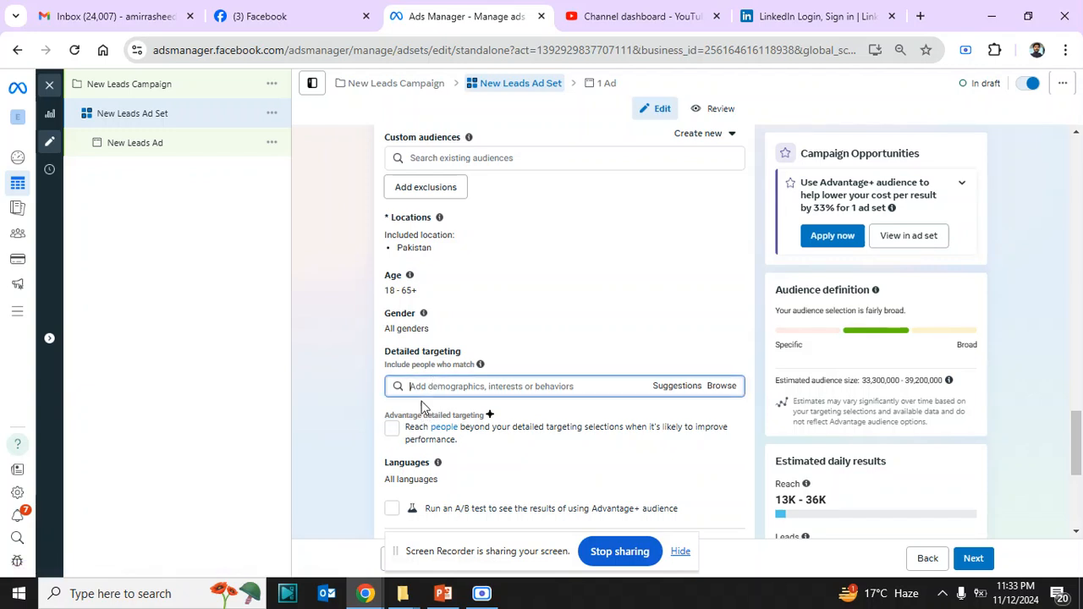
scroll(1076, 451, down, 2)
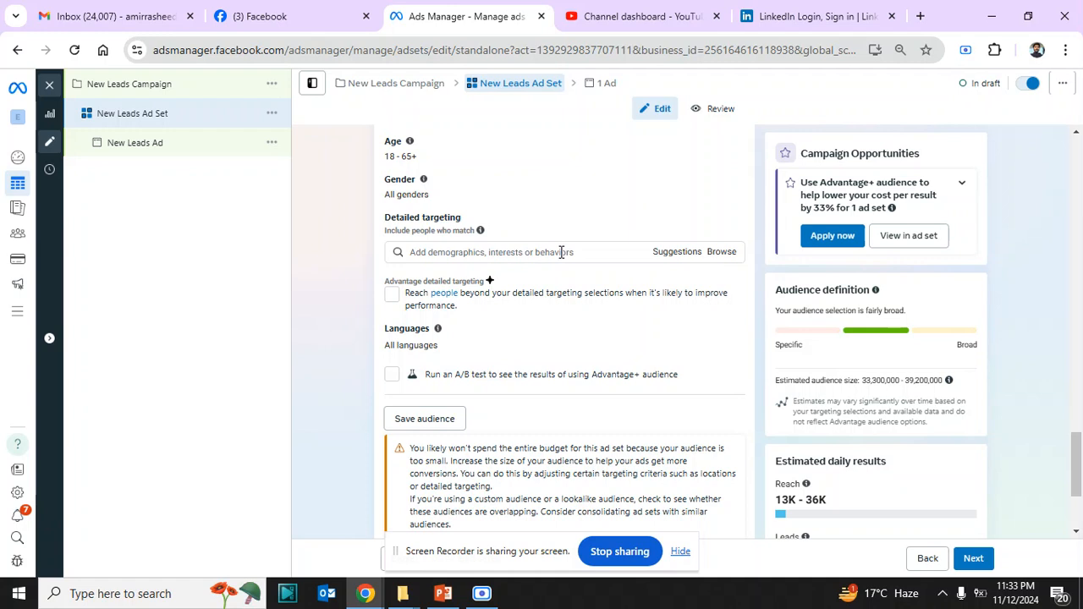
click(513, 252)
text(real)
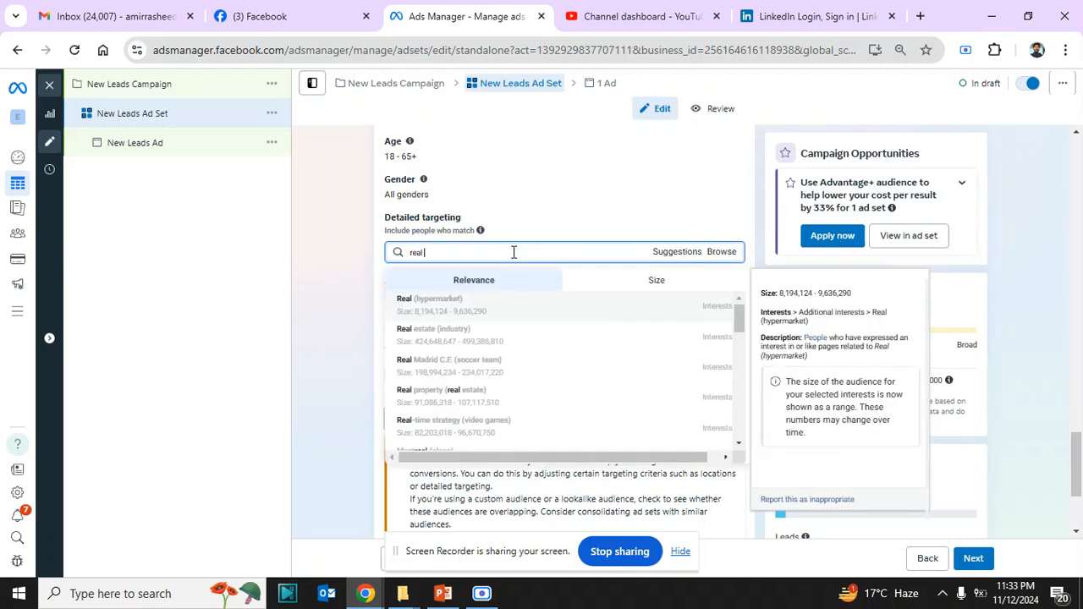
text( estate)
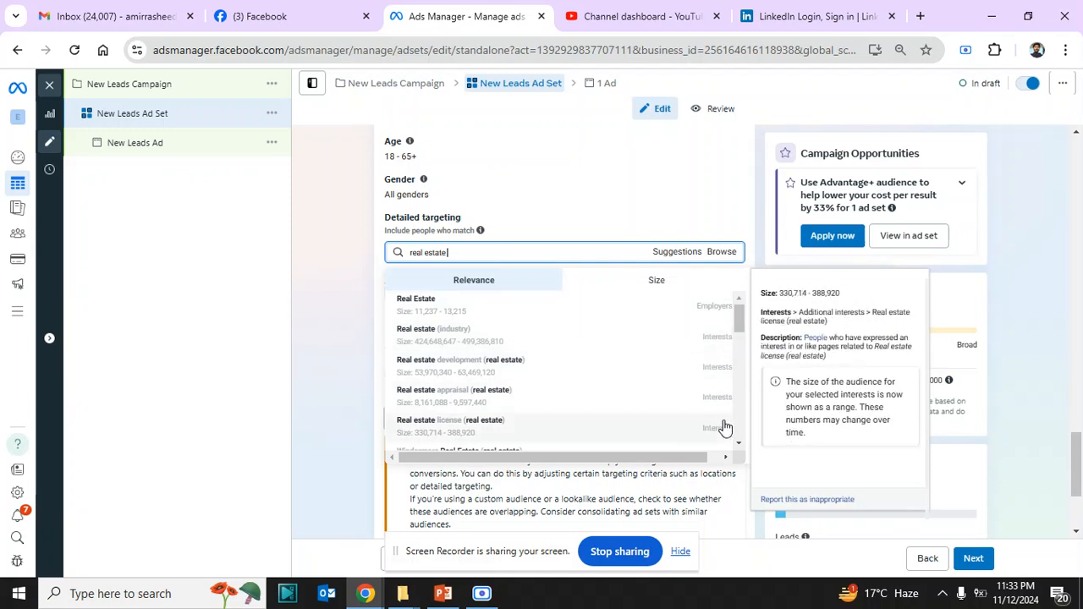
Look through the real estate targeting matches, comparing their categories and audience sizes
scroll(542, 424, down, 3)
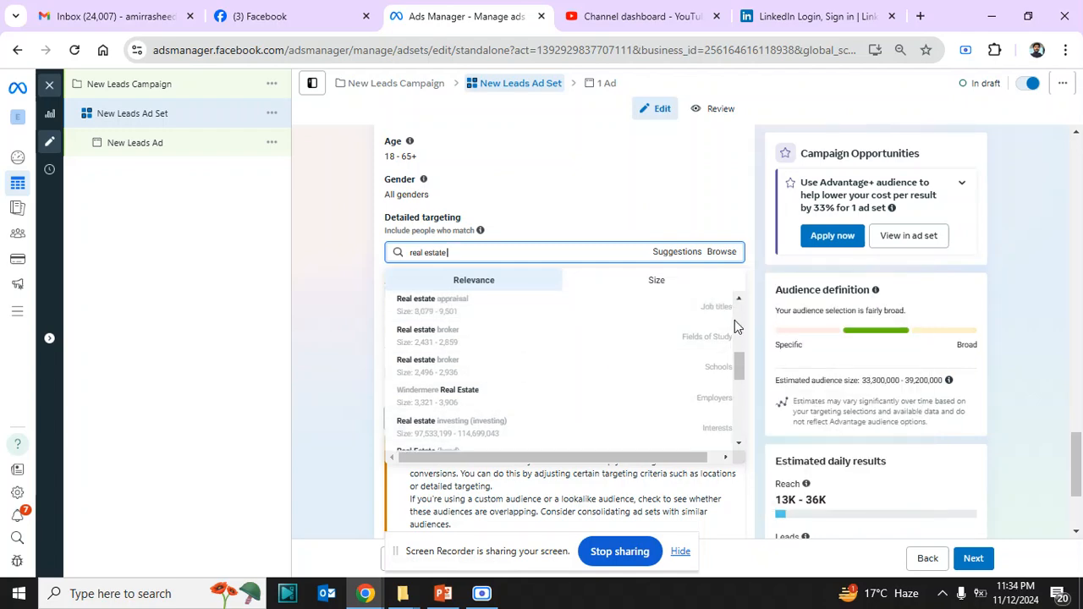
click(738, 444)
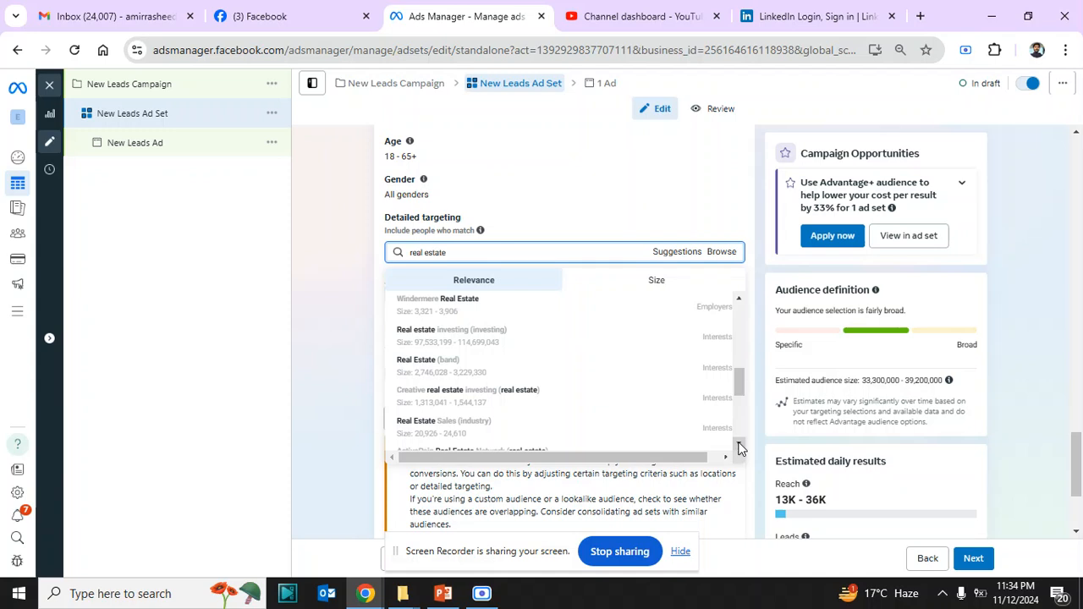
click(737, 447)
click(738, 446)
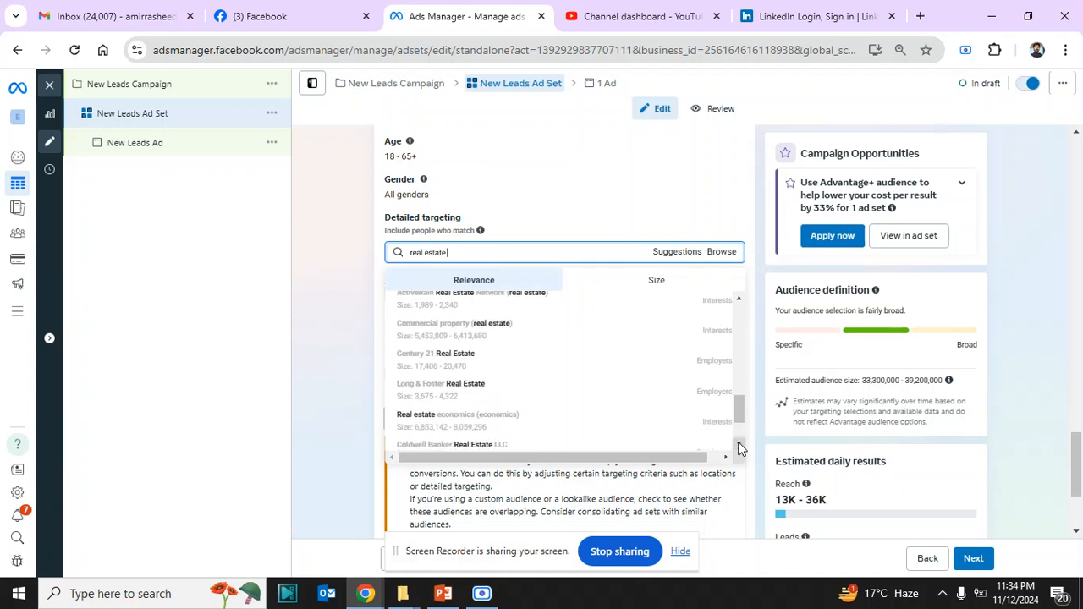
click(738, 447)
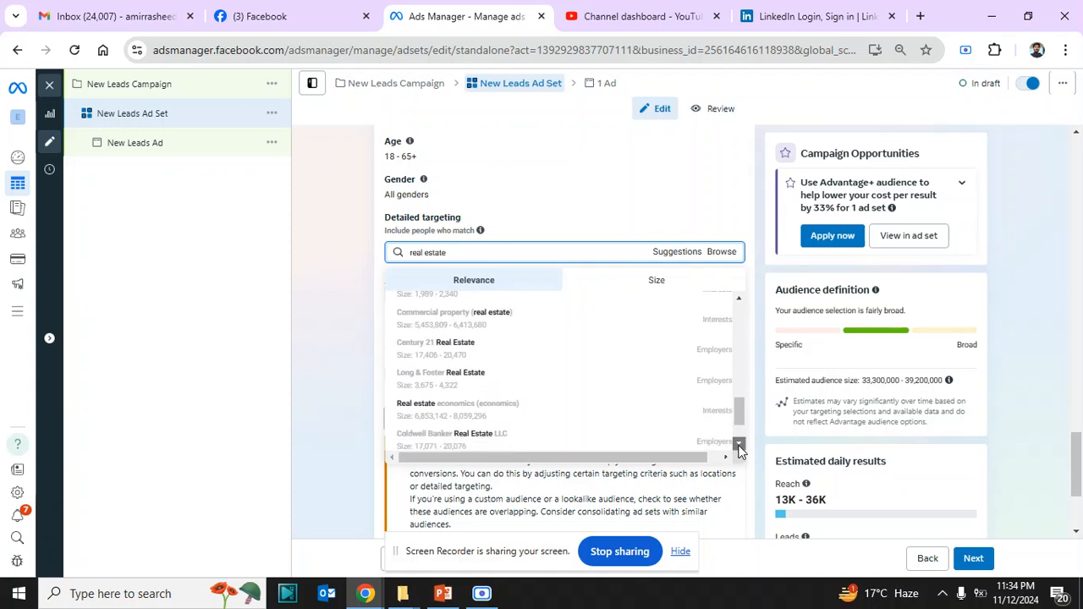
click(740, 300)
click(740, 299)
click(740, 300)
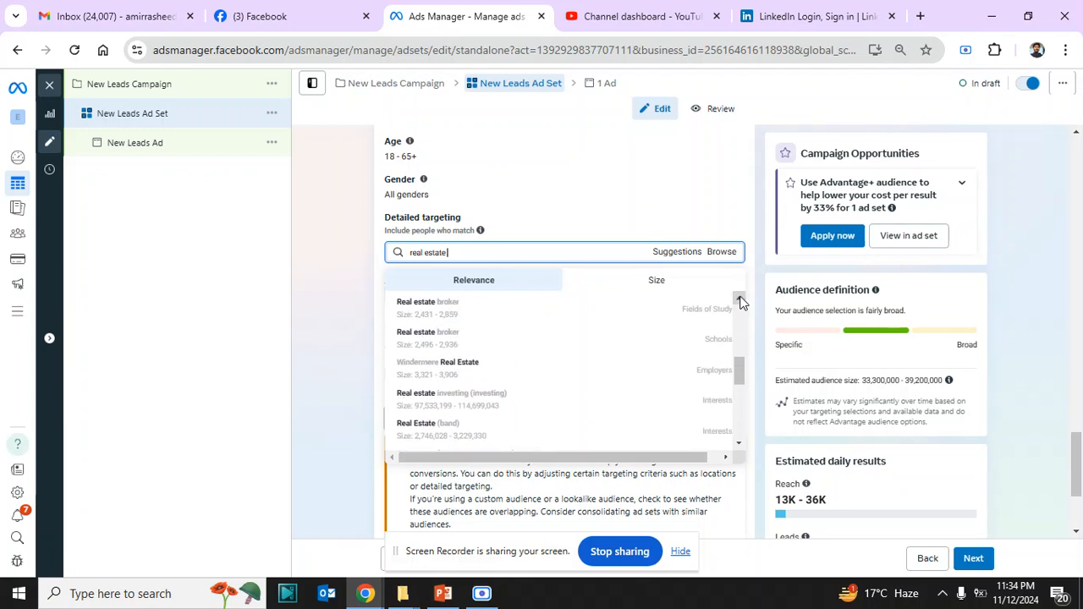
click(740, 300)
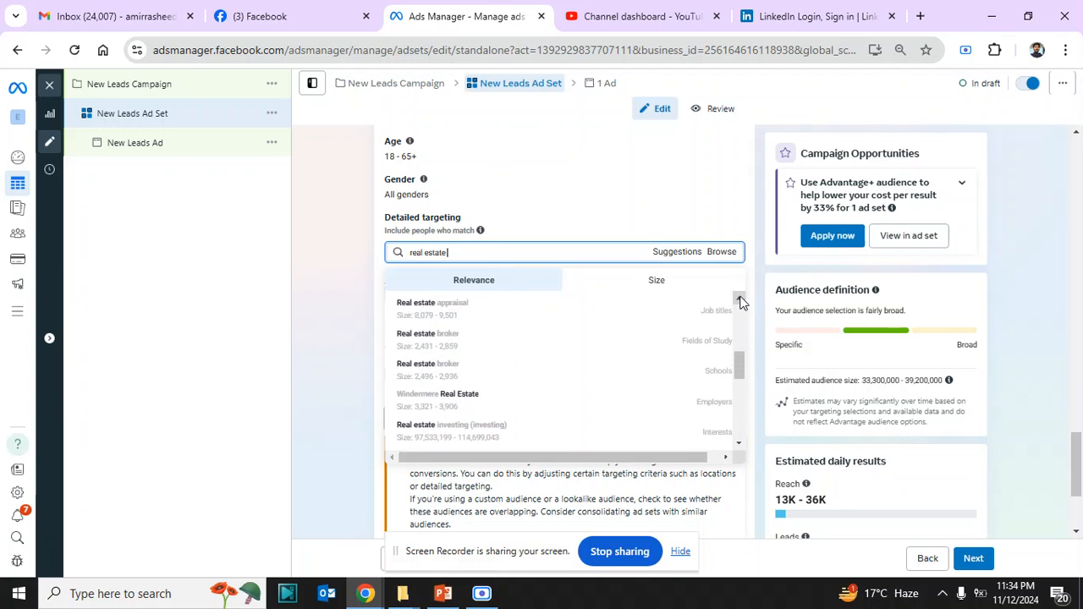
click(739, 299)
click(740, 300)
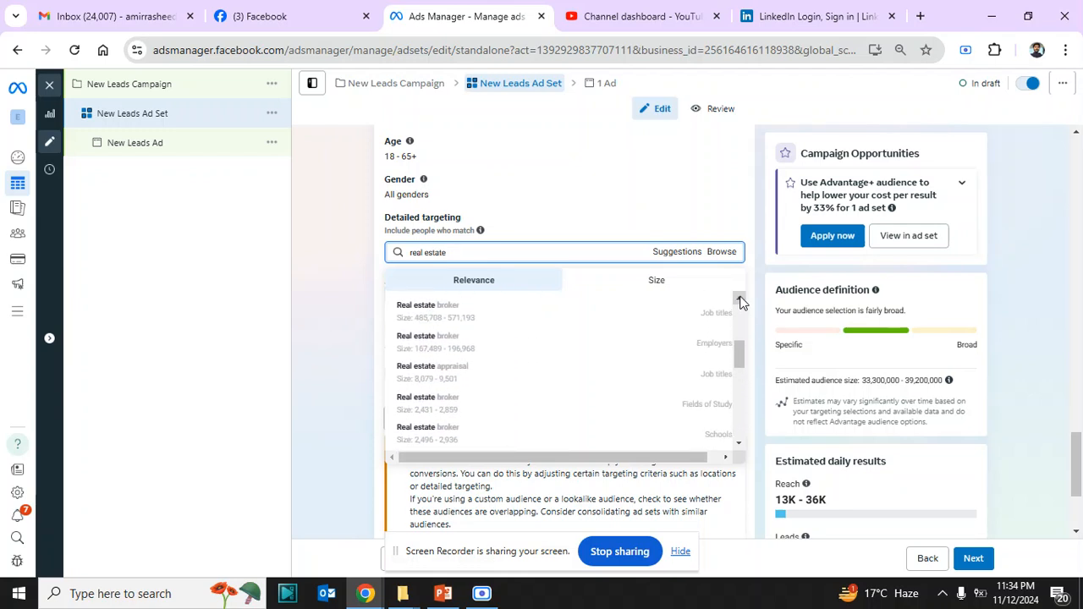
click(740, 299)
click(739, 299)
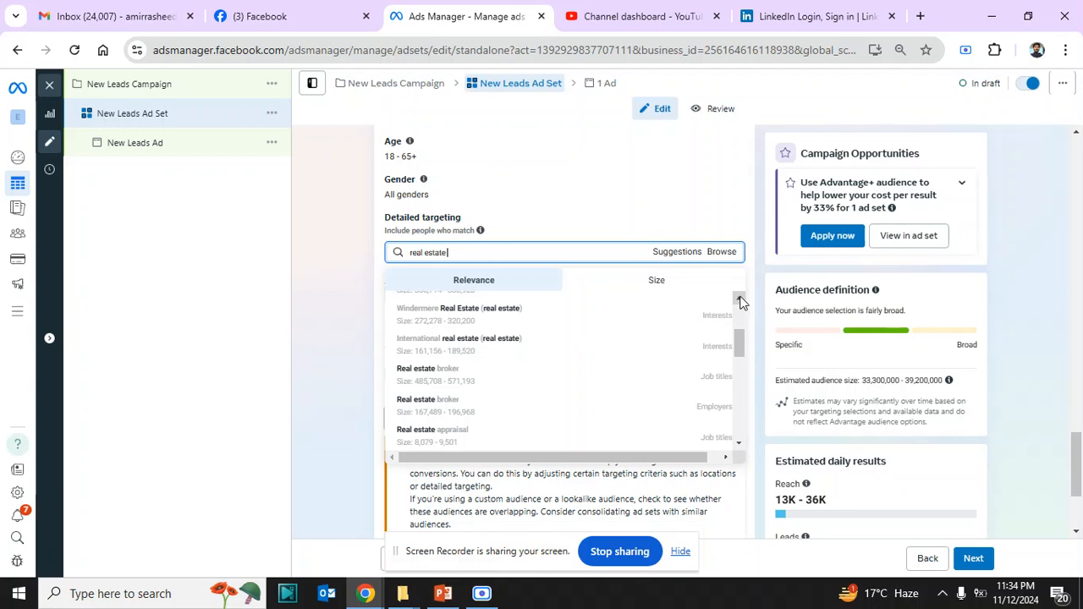
click(740, 299)
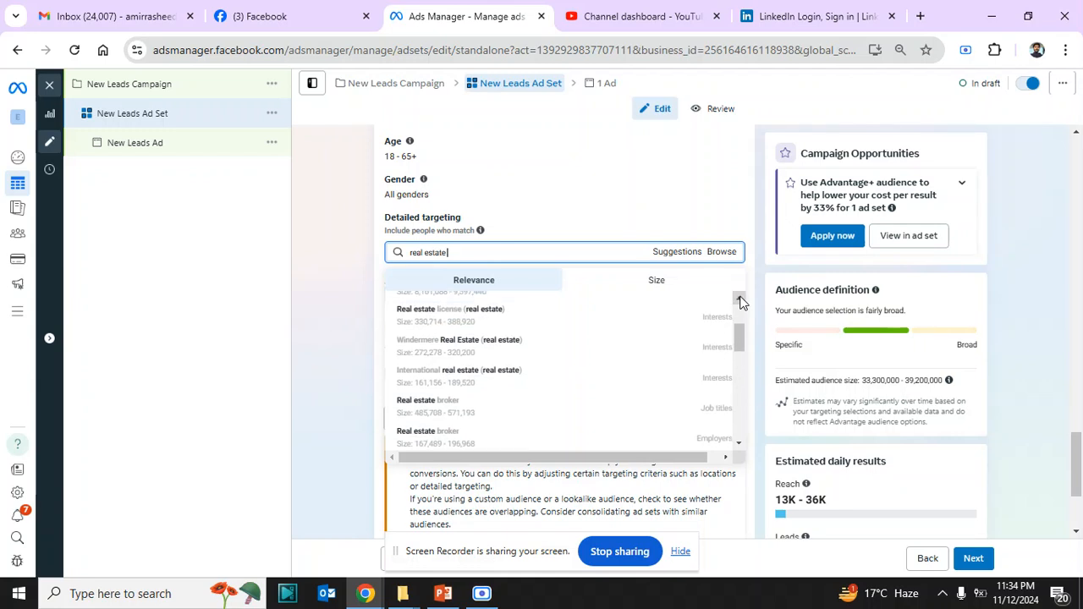
click(739, 300)
click(740, 300)
click(739, 300)
click(739, 300)
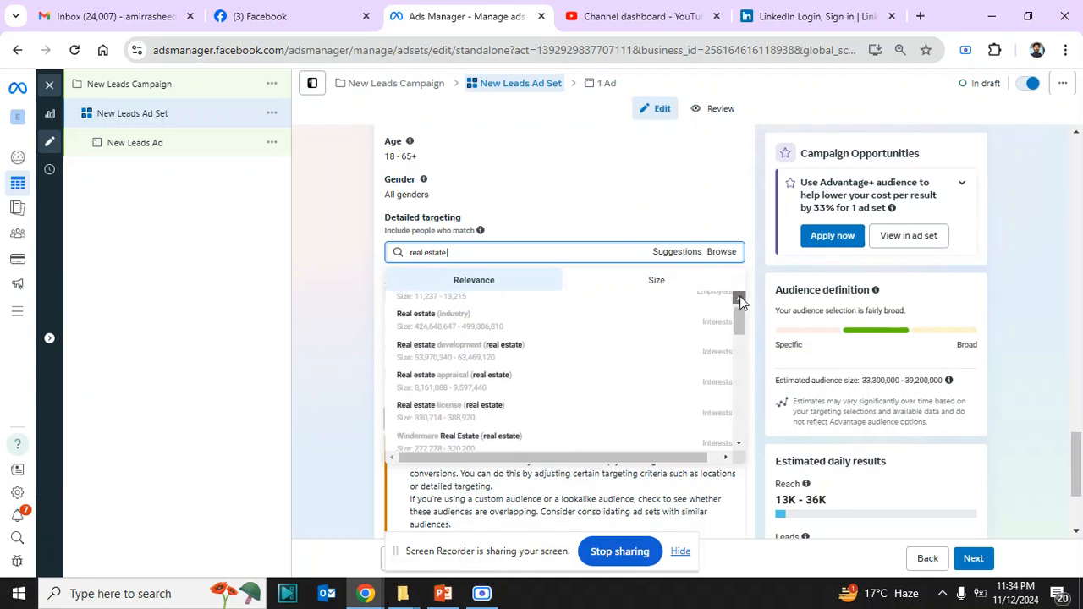
click(740, 300)
Add the interest Real estate (industry) to the detailed targeting
mouse_move(573, 343)
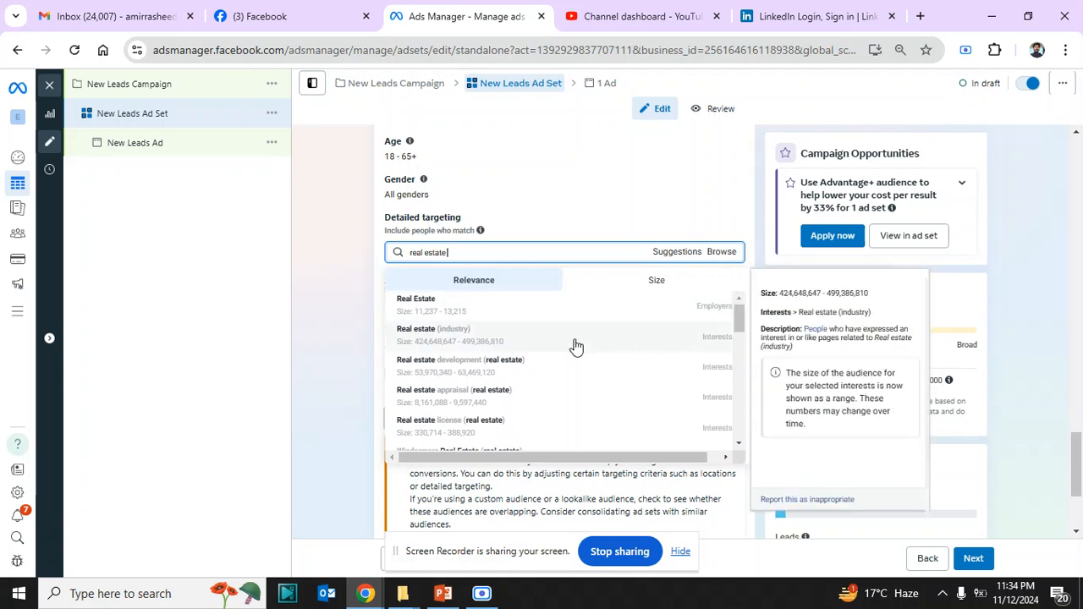
click(574, 345)
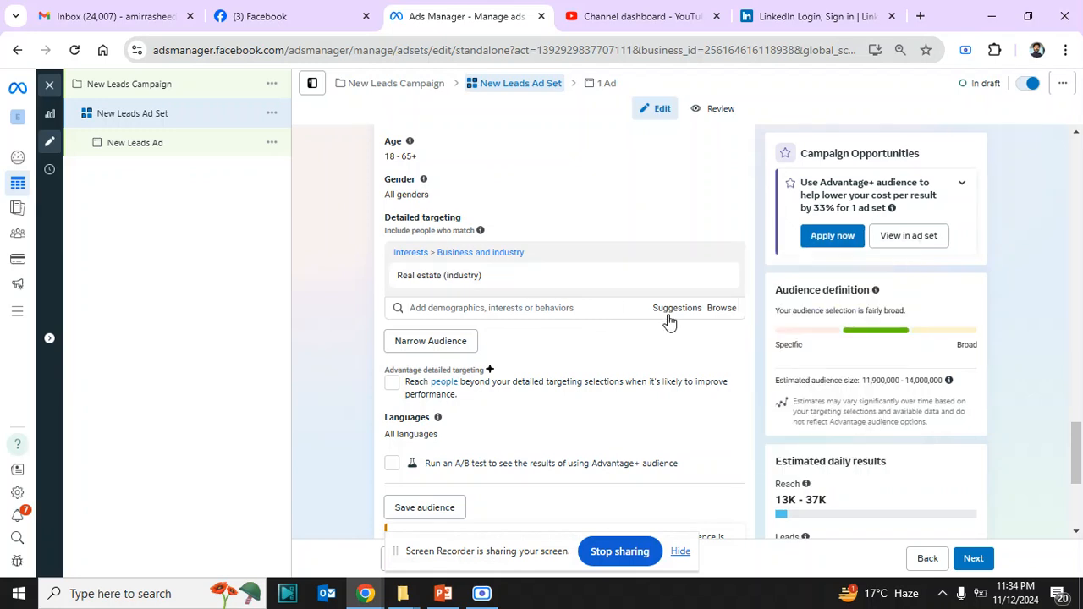
mouse_move(499, 279)
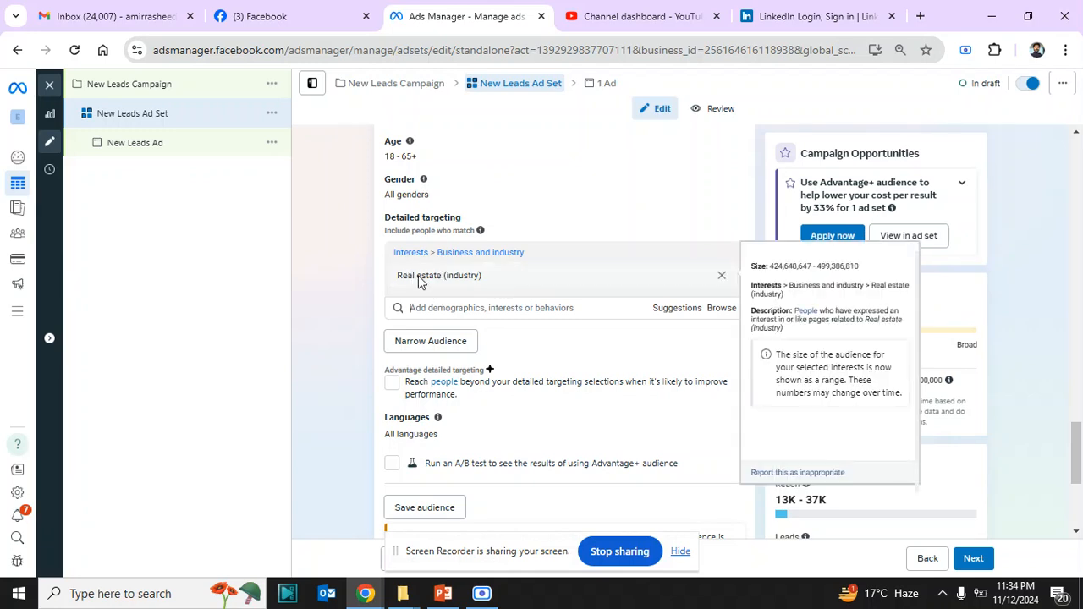
Add the suggested interest Property finder (real estate) and remove Real estate (industry) from the detailed targeting
click(669, 313)
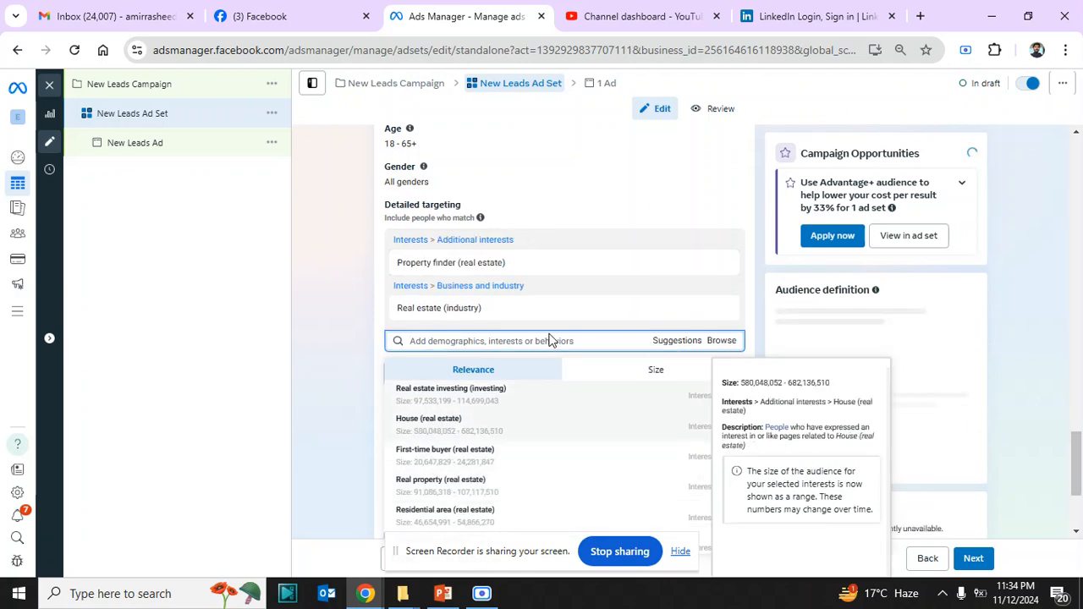
mouse_move(607, 322)
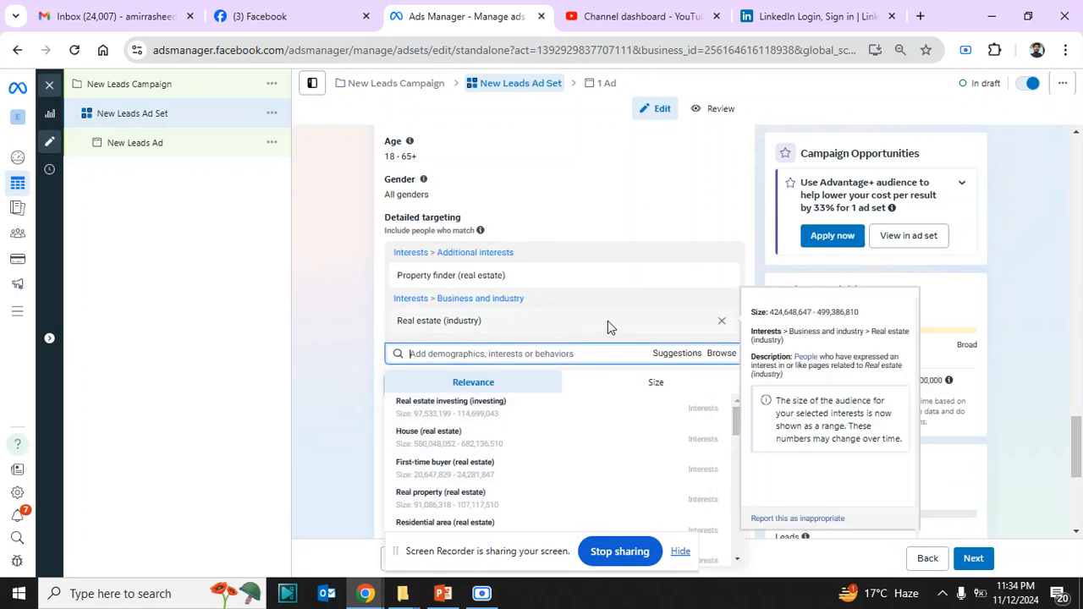
click(722, 324)
mouse_move(449, 281)
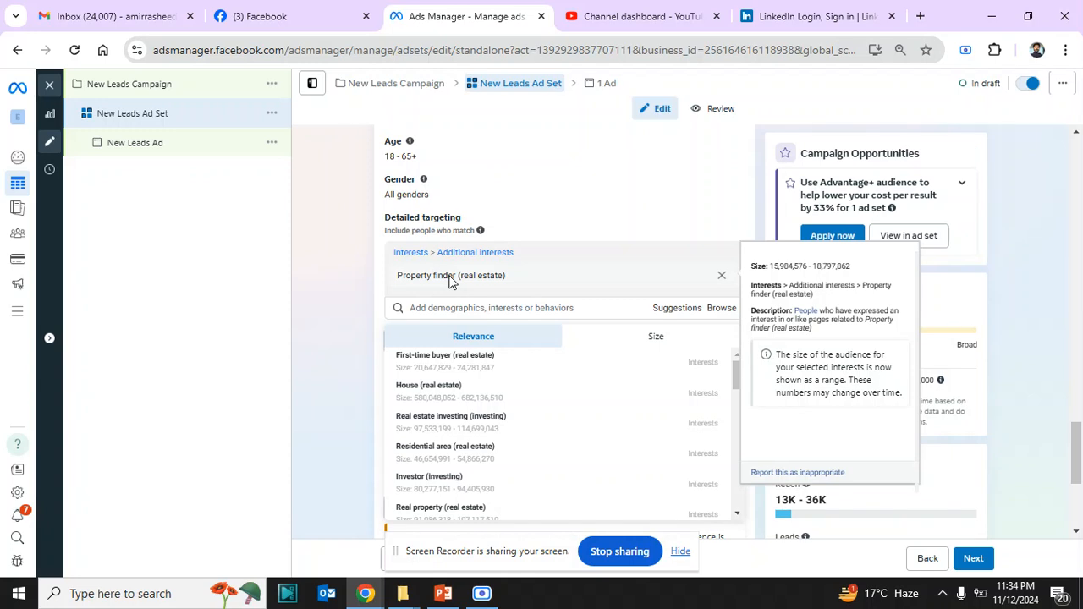
Examine the suggested related interests and their audience details, including First-time buyer, Real estate investing and Residential area
click(670, 313)
click(670, 313)
mouse_move(469, 372)
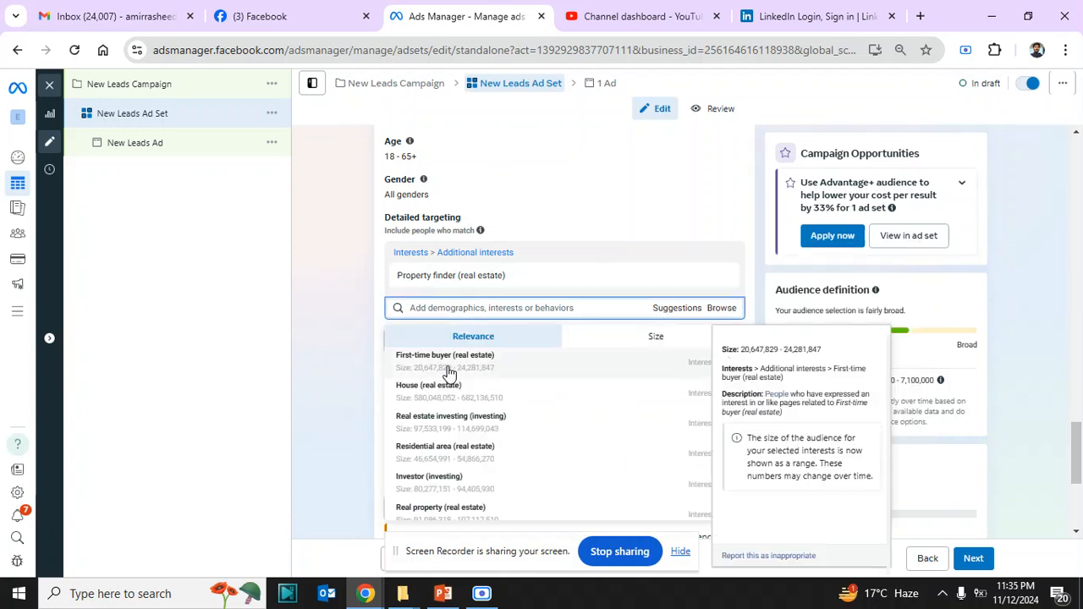
mouse_move(478, 430)
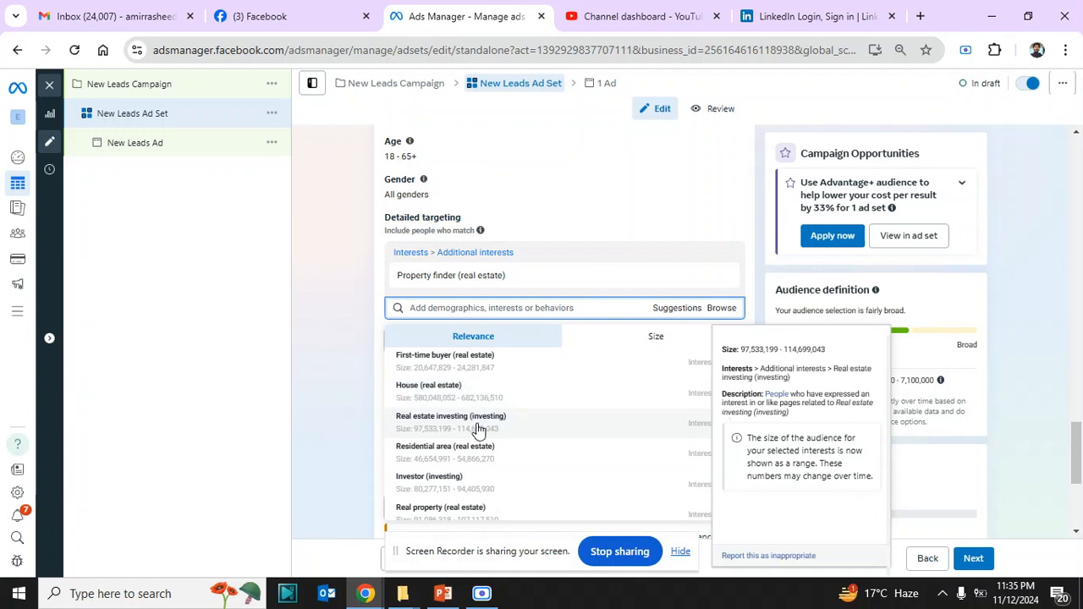
mouse_move(490, 464)
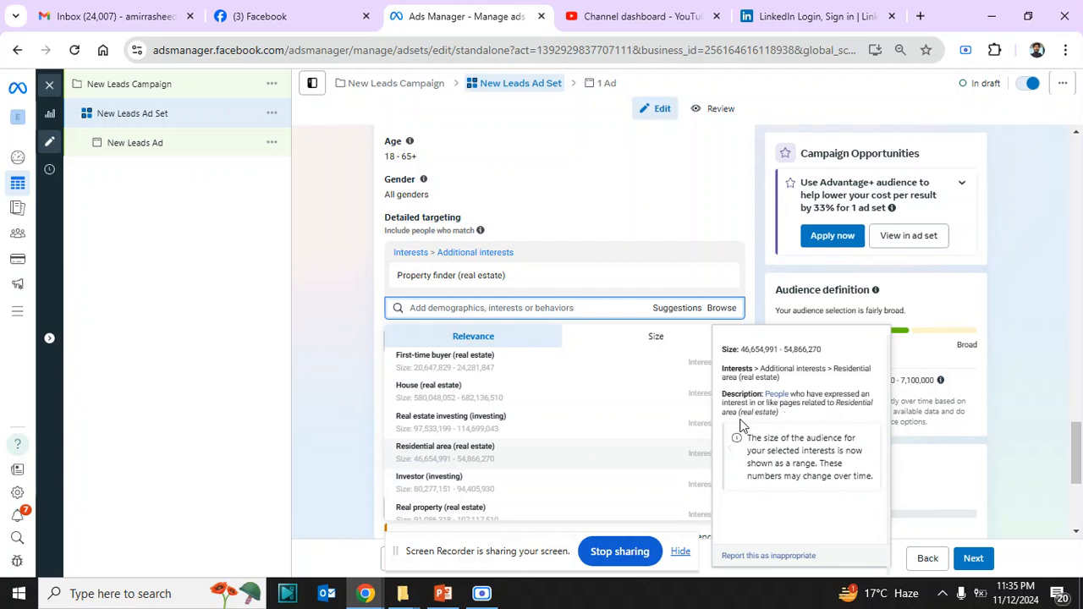
Add the suggested interest Residential area (real estate) to the detailed targeting and set the audience's minimum age to 30
click(692, 462)
click(353, 404)
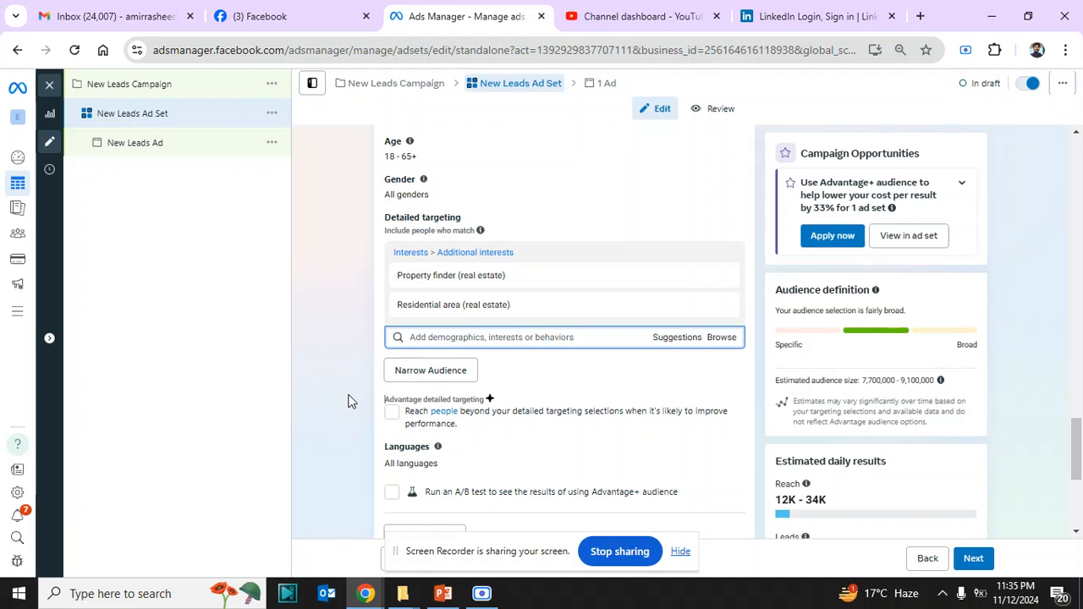
click(1077, 133)
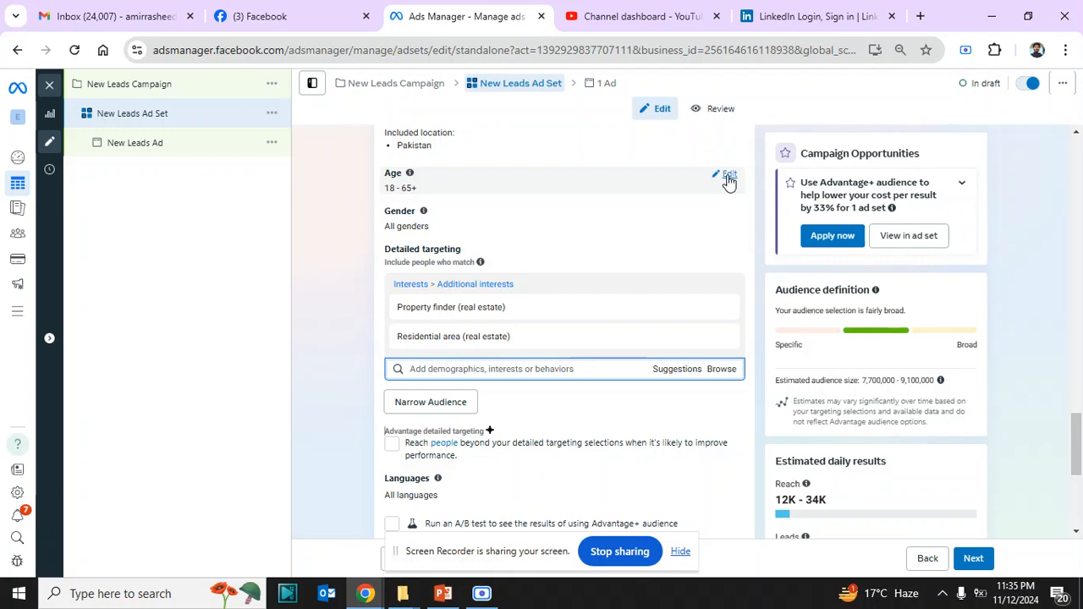
click(729, 181)
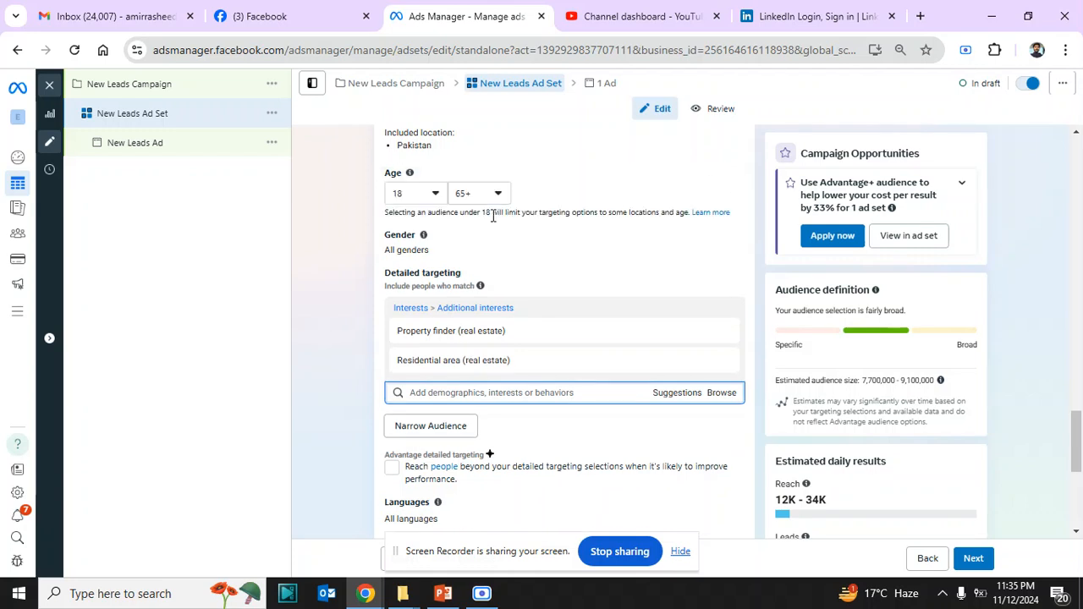
click(435, 195)
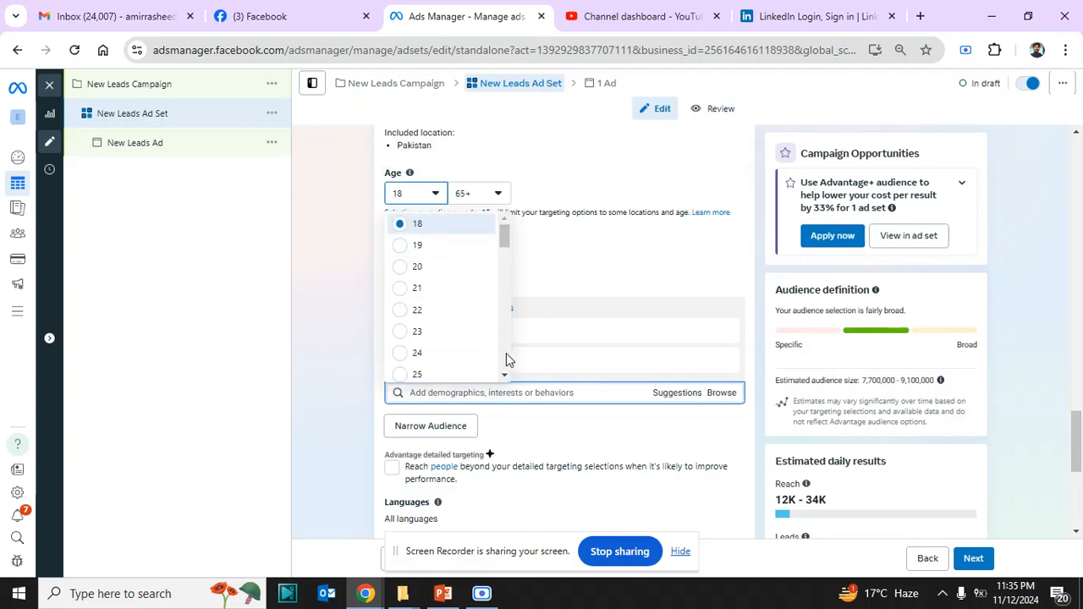
scroll(506, 359, down, 2)
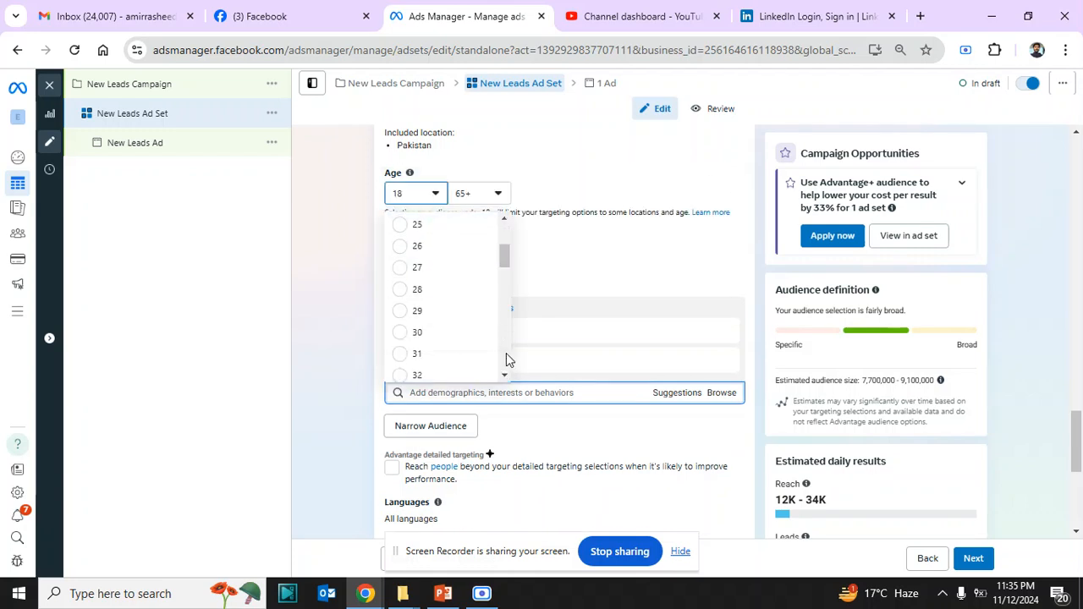
click(400, 334)
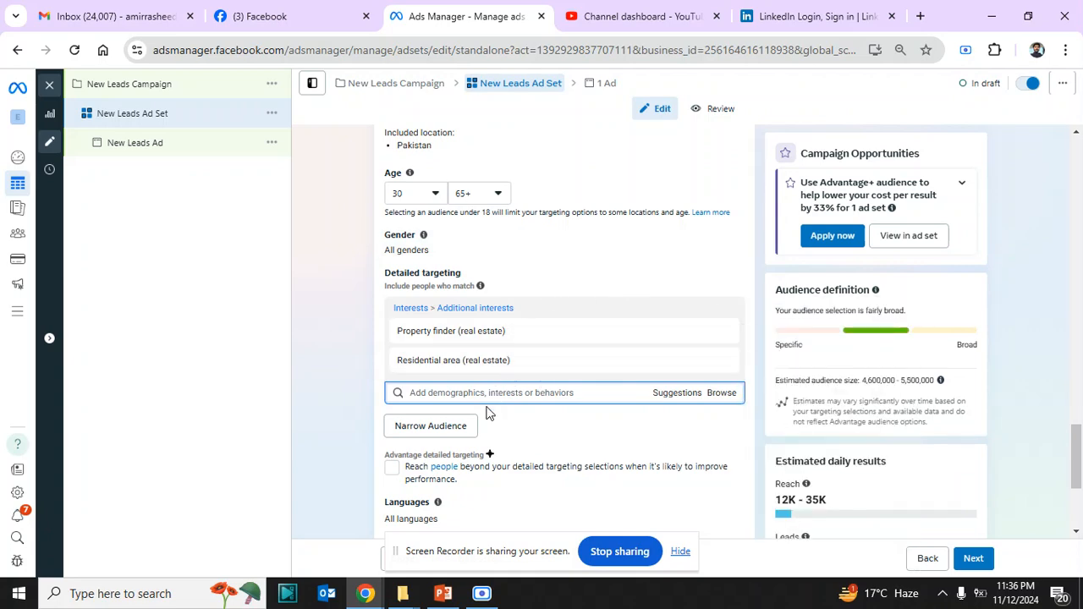
Narrow the audience so people must also match the job title MD/CEO, found by searching for "ceo"
scroll(1068, 541, down, 2)
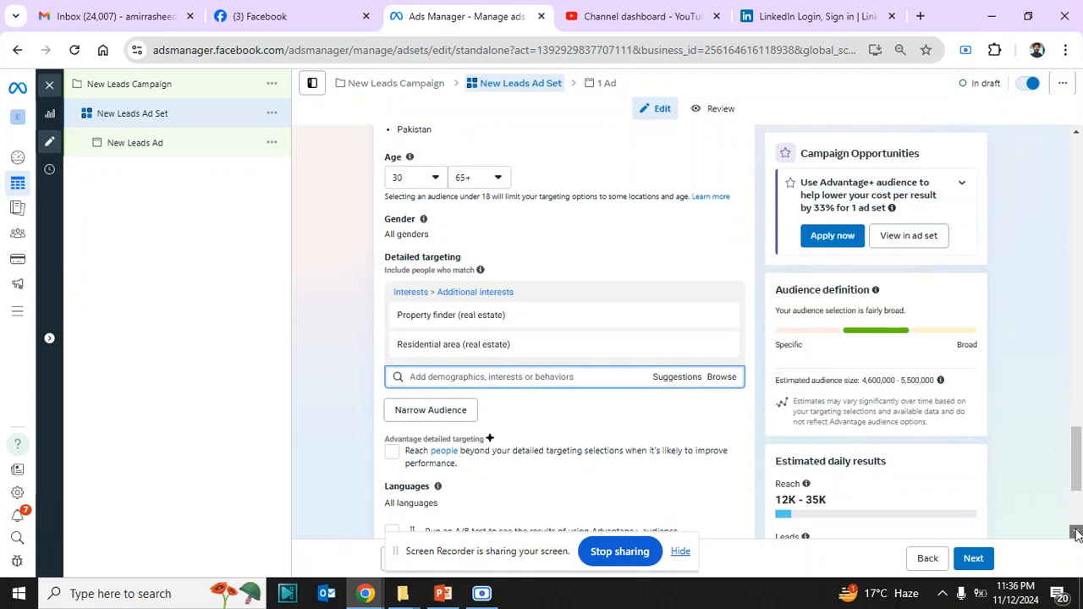
click(454, 364)
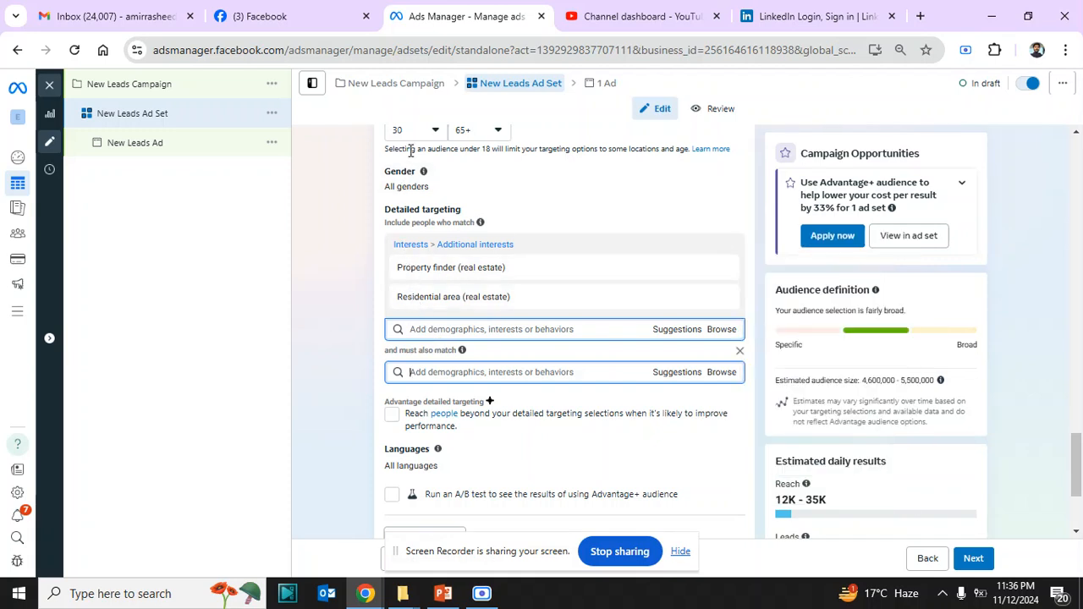
mouse_move(448, 280)
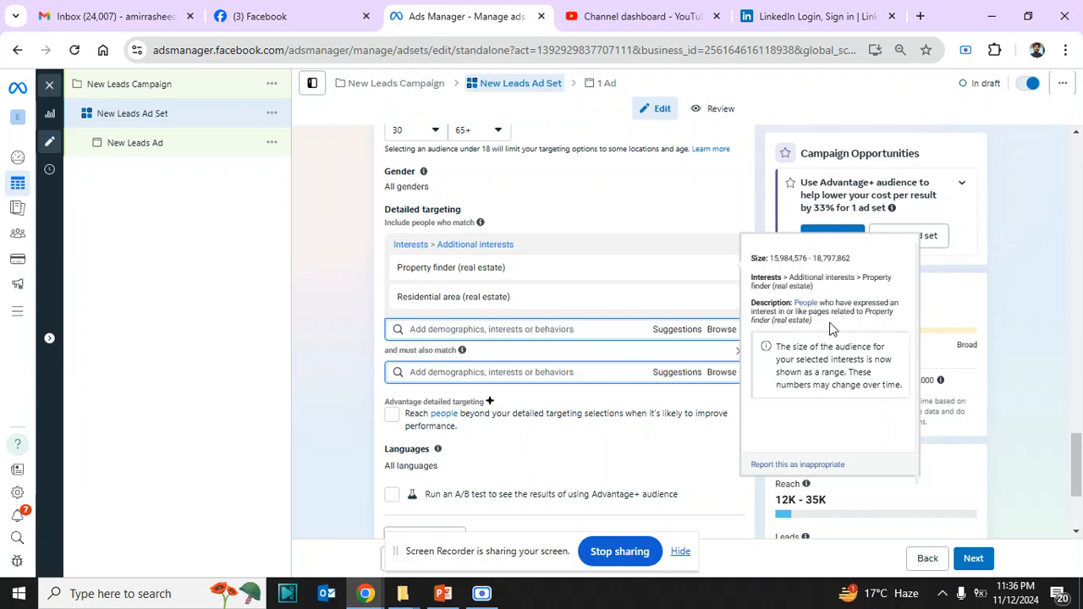
mouse_move(517, 303)
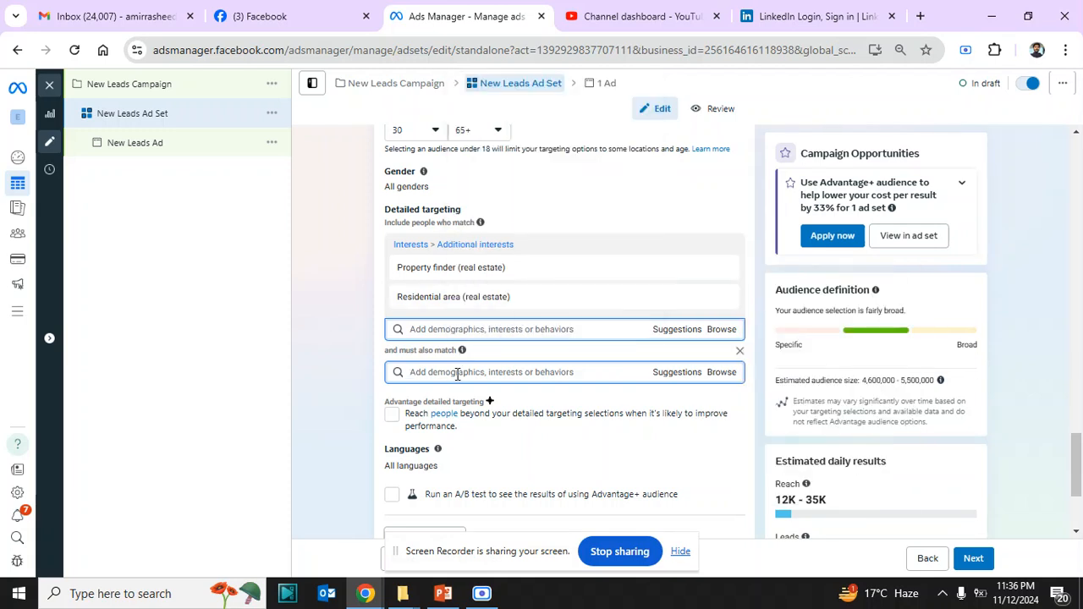
text(ceo)
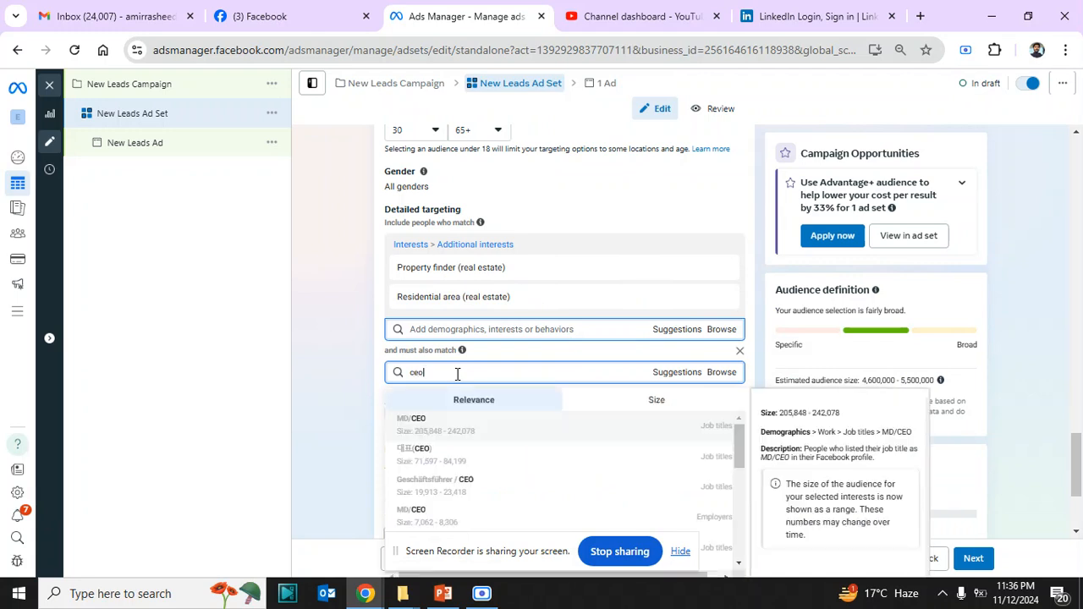
click(694, 433)
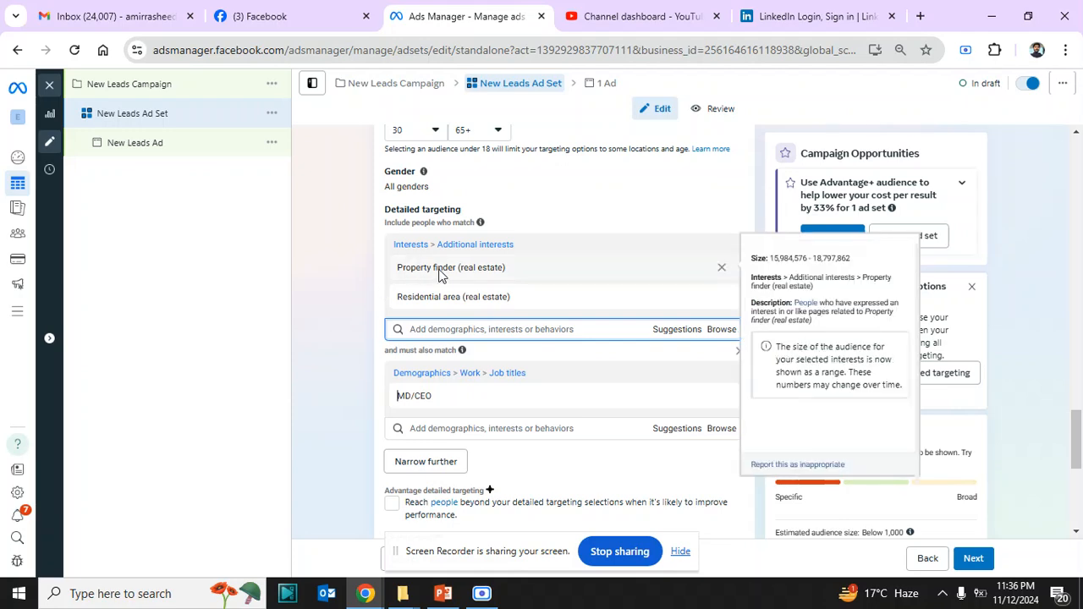
Add the suggested job title Managing Director to the must-also-match group and remove MD/CEO from it
mouse_move(440, 408)
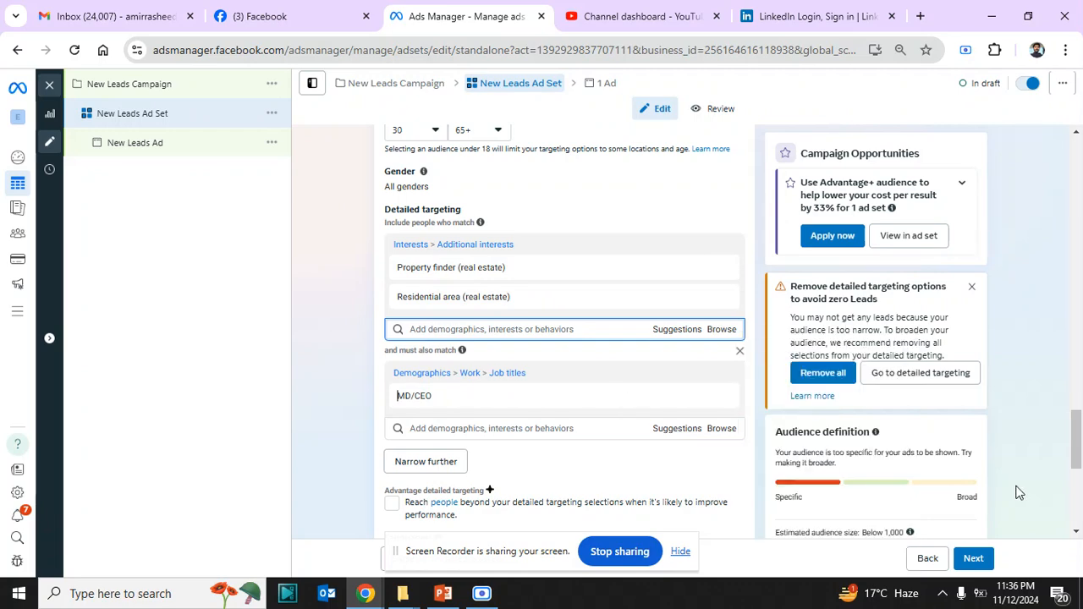
scroll(1078, 454, down, 2)
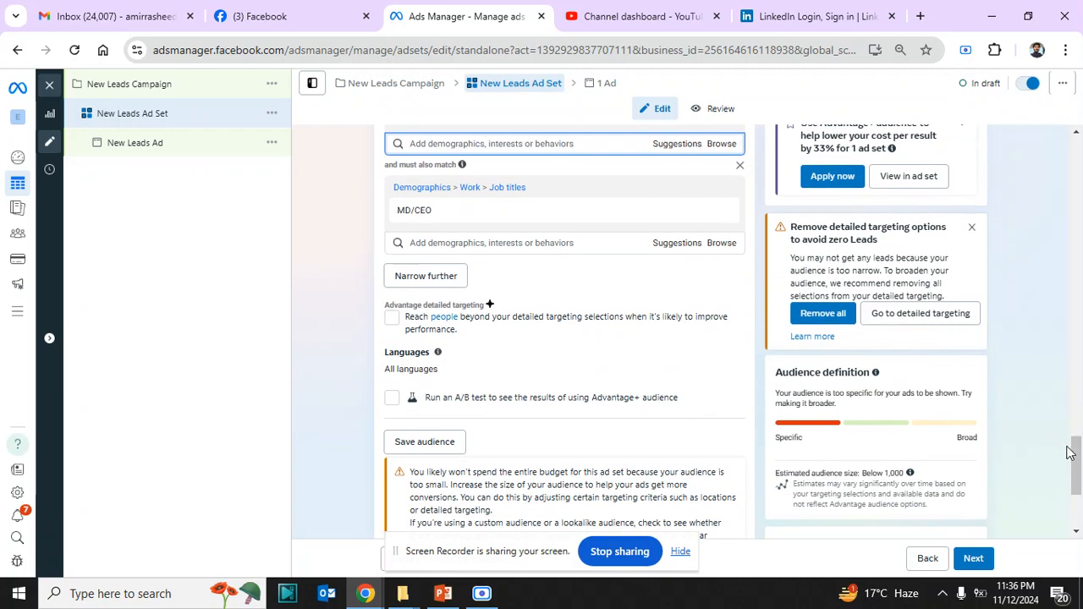
scroll(1078, 452, up, 1)
scroll(1078, 452, up, 1)
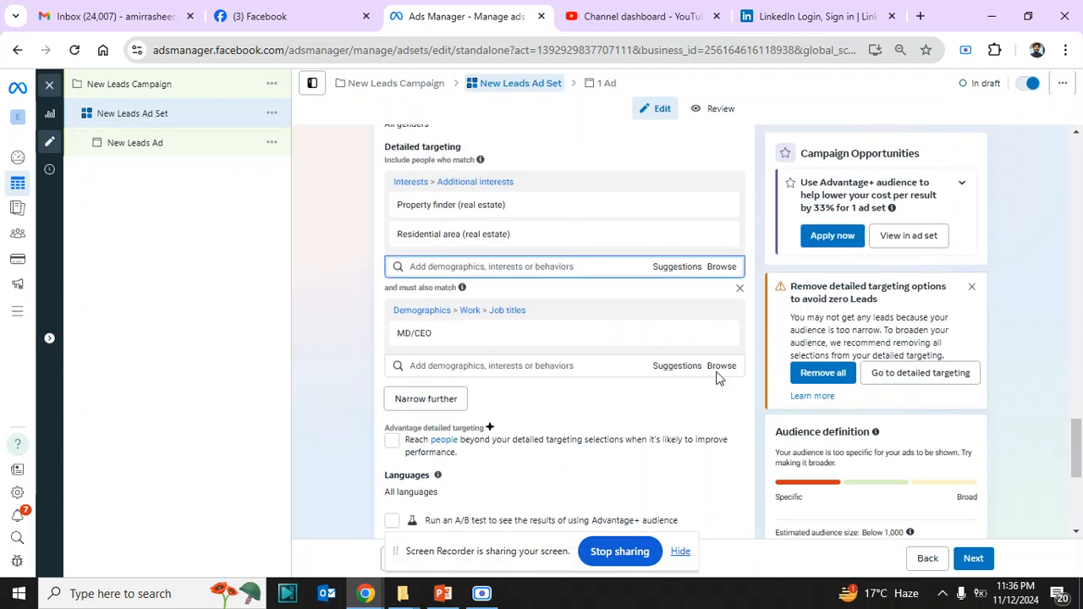
mouse_move(709, 339)
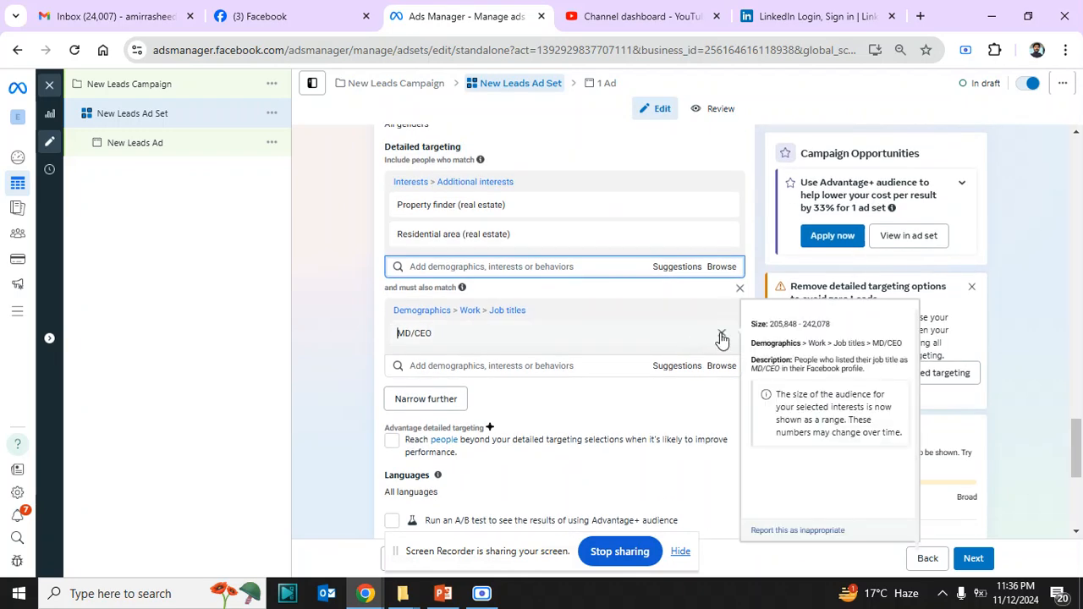
click(671, 370)
mouse_move(561, 431)
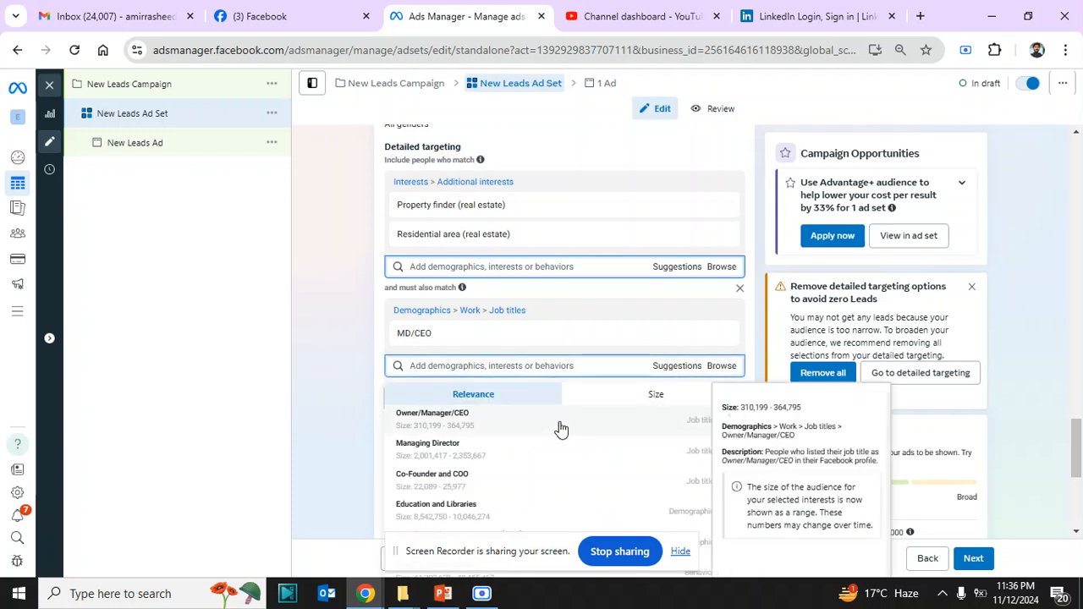
click(518, 455)
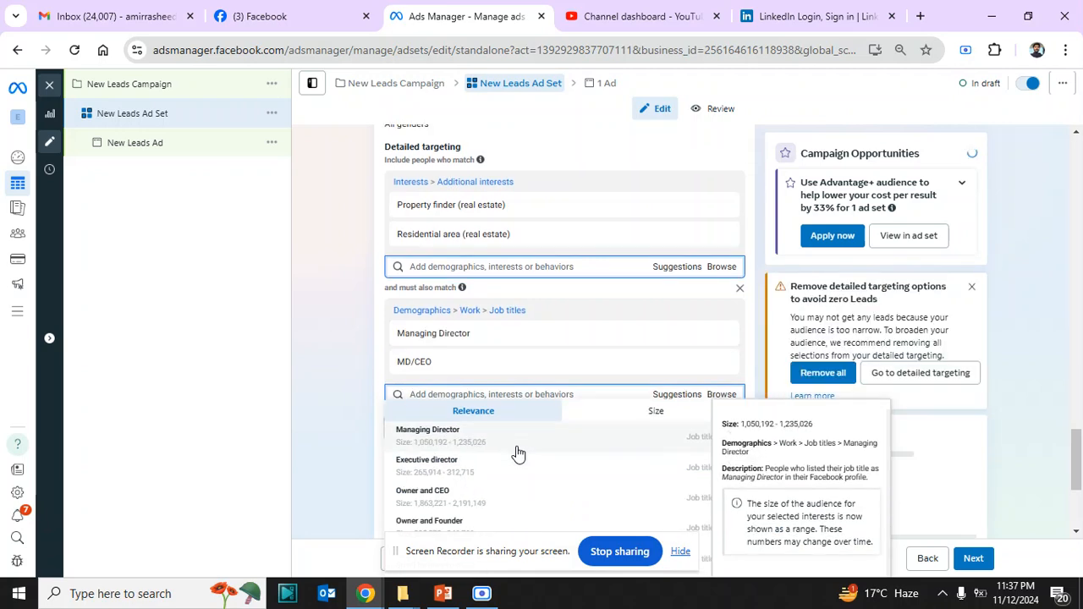
mouse_move(708, 363)
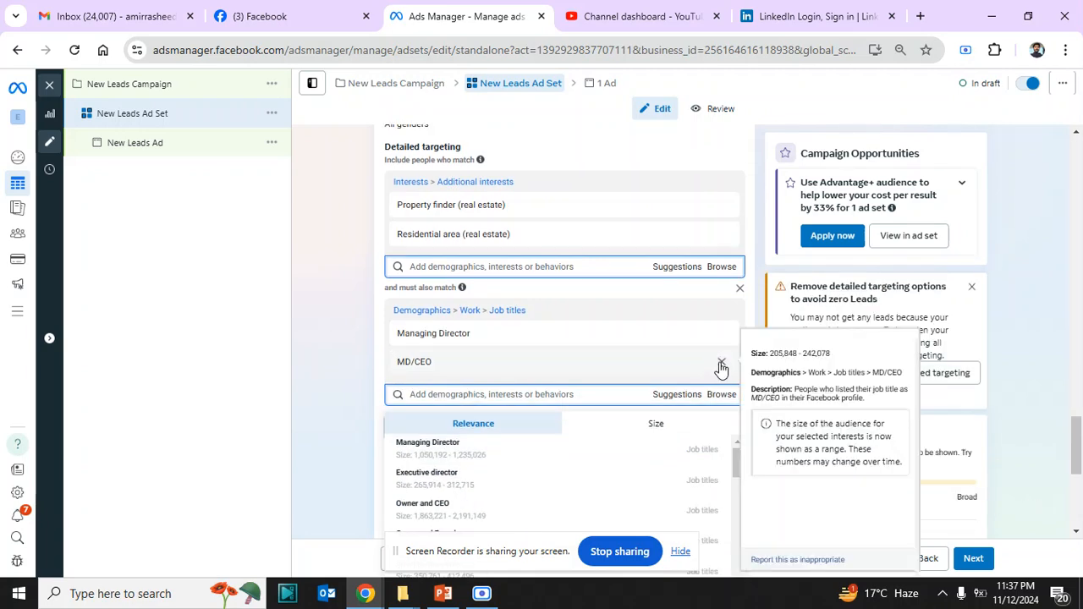
click(721, 365)
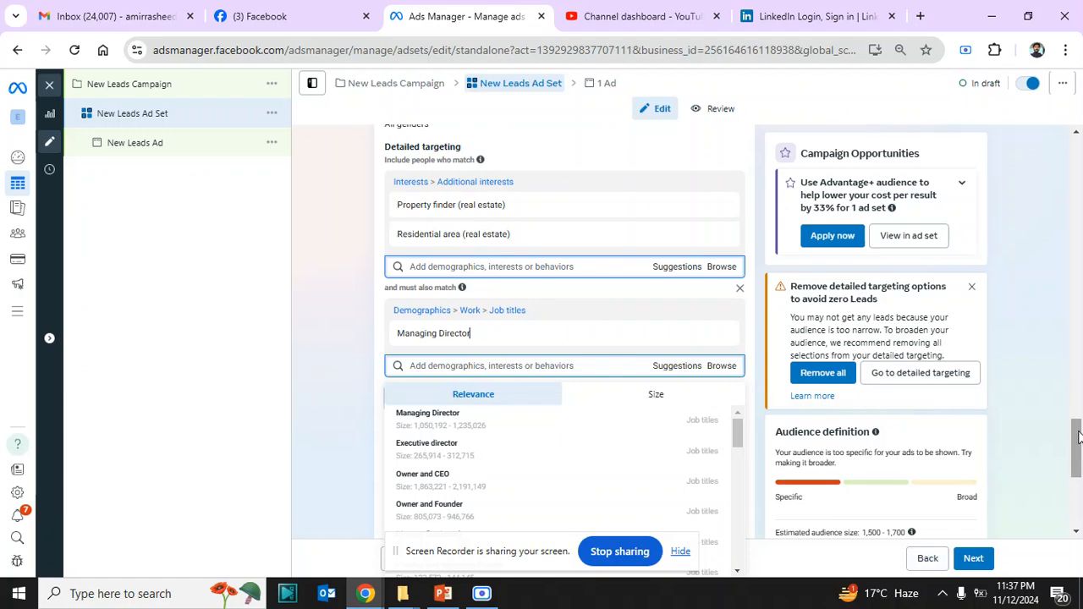
Add the suggested interest Real estate investing (investing) to the included interests
drag(1077, 432, 1077, 434)
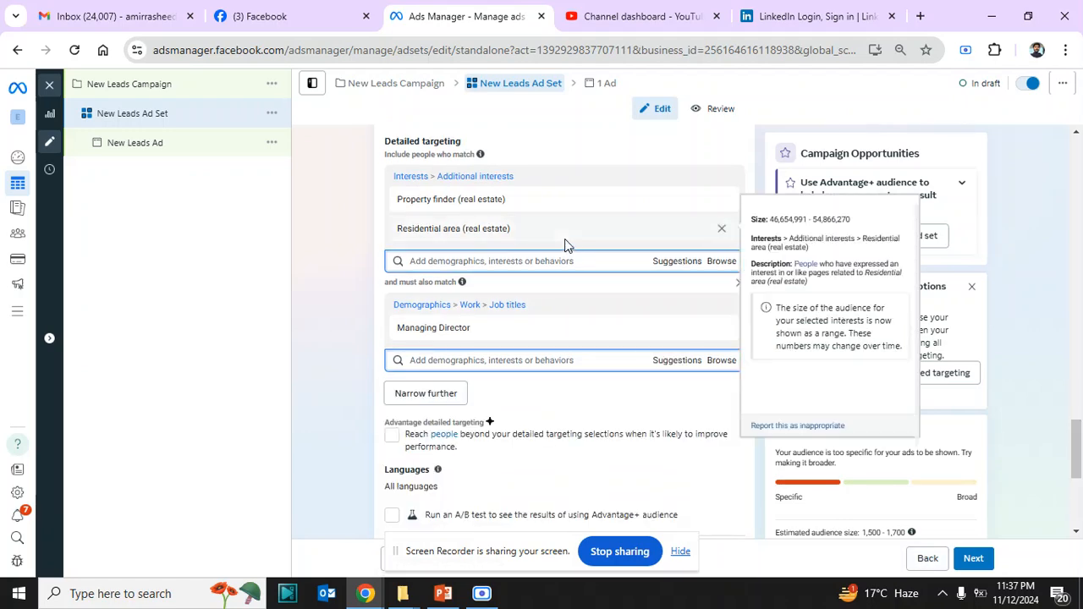
click(675, 262)
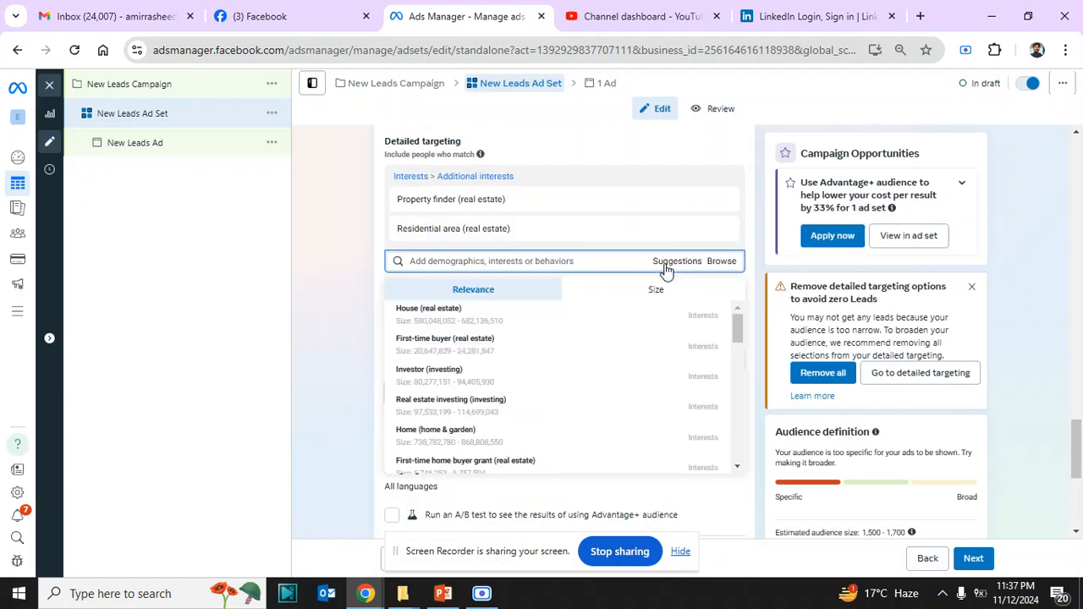
mouse_move(600, 343)
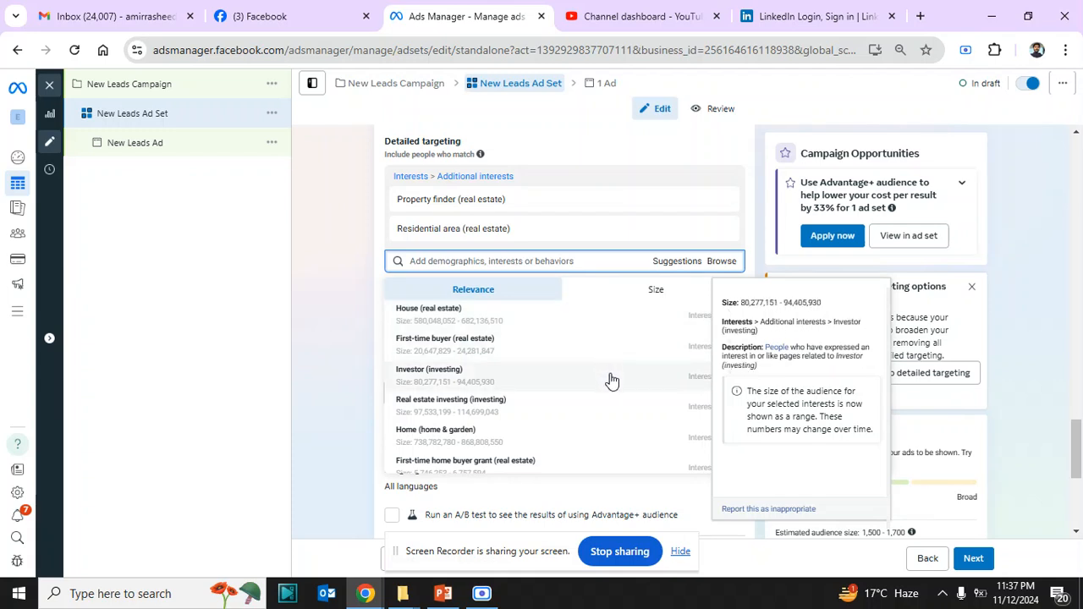
click(574, 407)
click(329, 356)
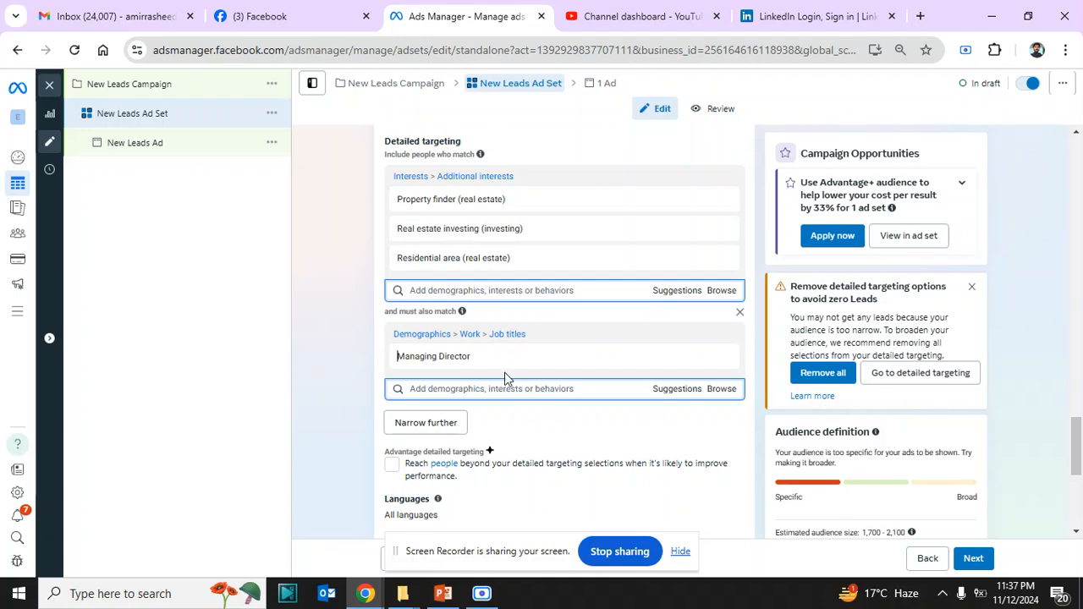
Add the suggested job titles Owner and Founder and Owner to the must-also-match group
scroll(1078, 468, down, 2)
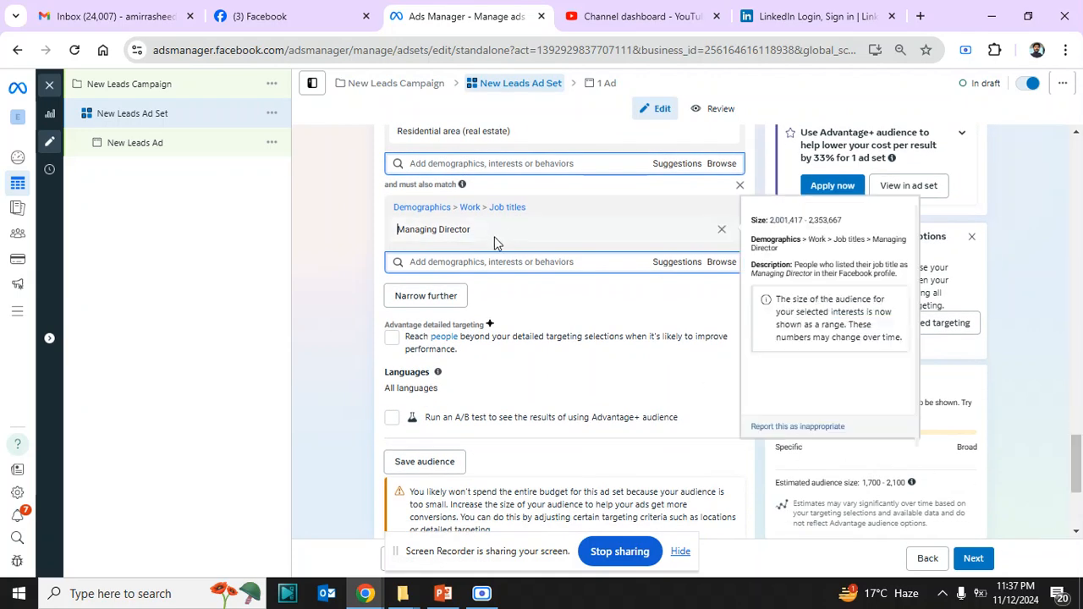
scroll(1077, 448, up, 1)
scroll(1076, 448, up, 1)
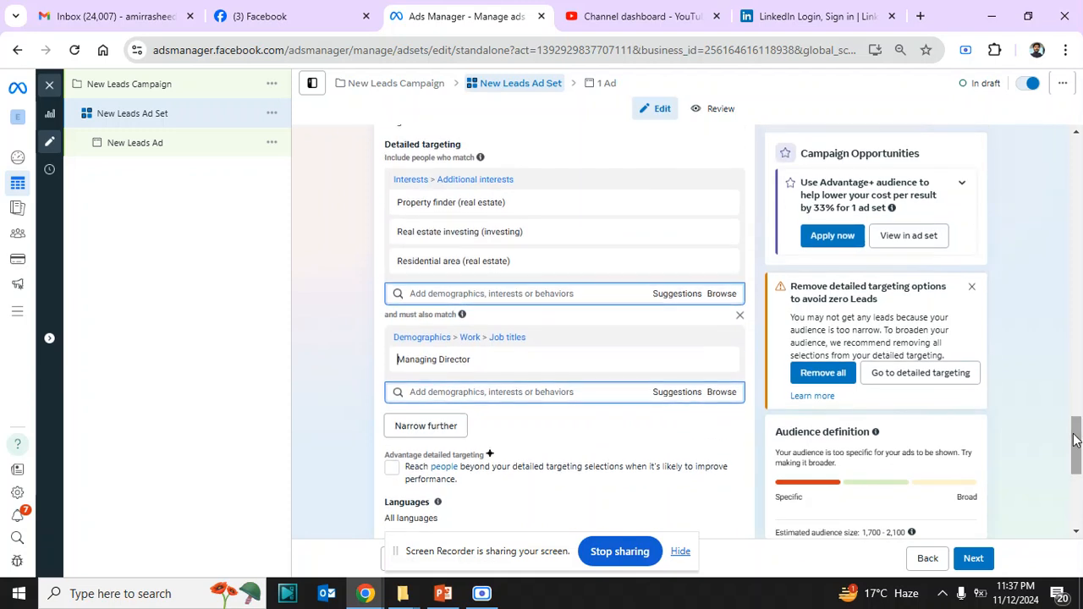
click(671, 394)
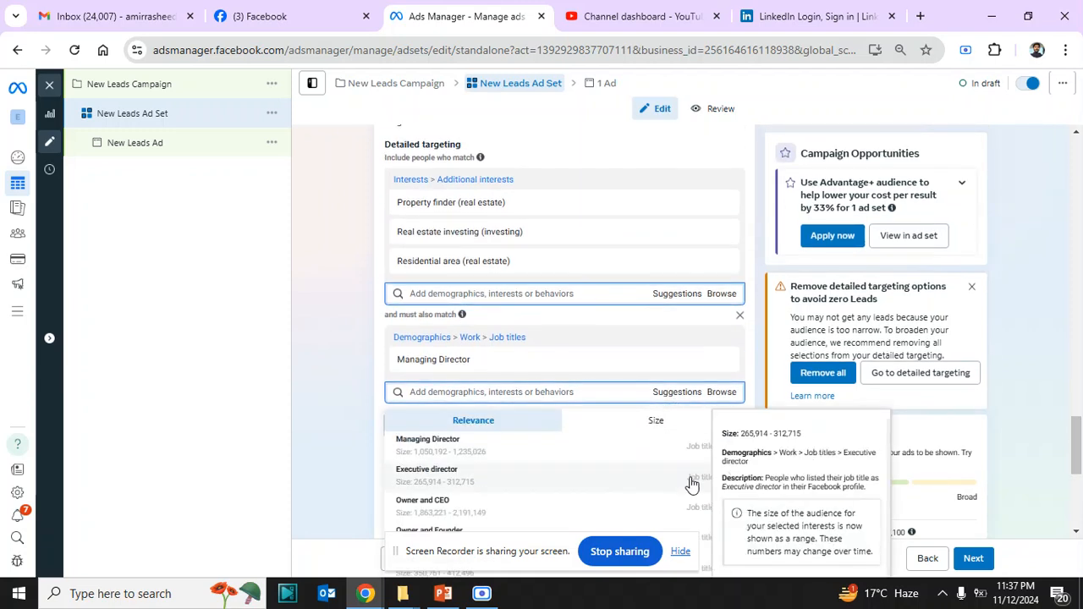
scroll(1080, 479, down, 1)
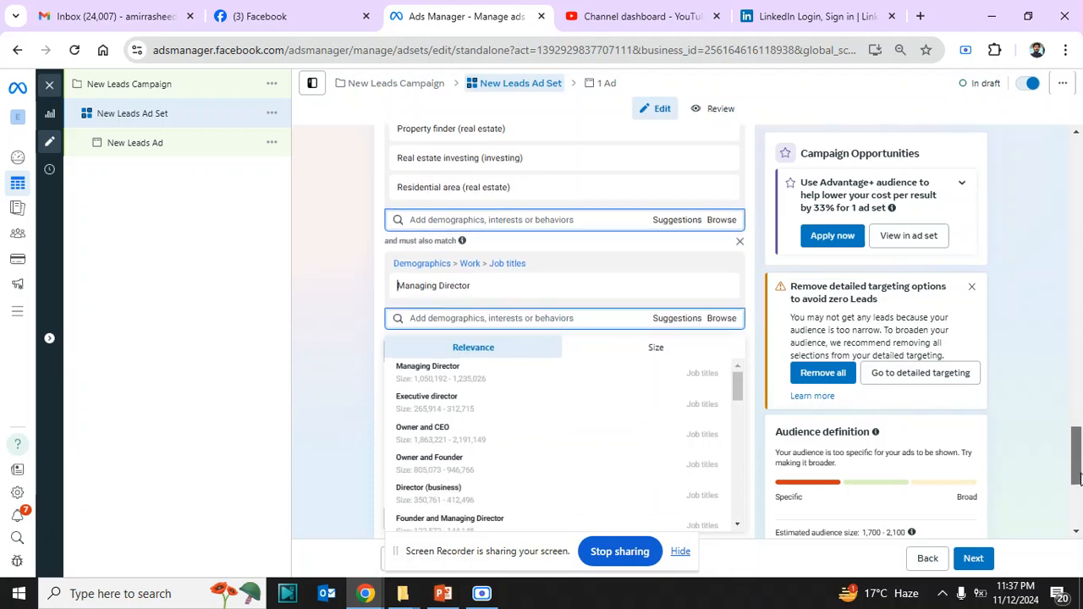
scroll(1080, 479, down, 1)
click(665, 264)
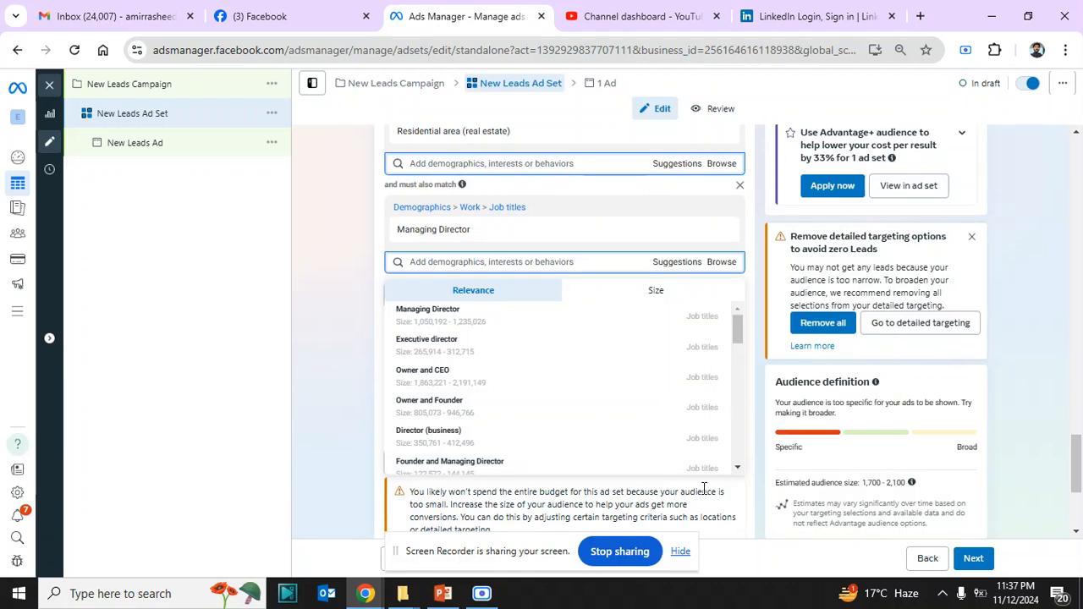
click(642, 415)
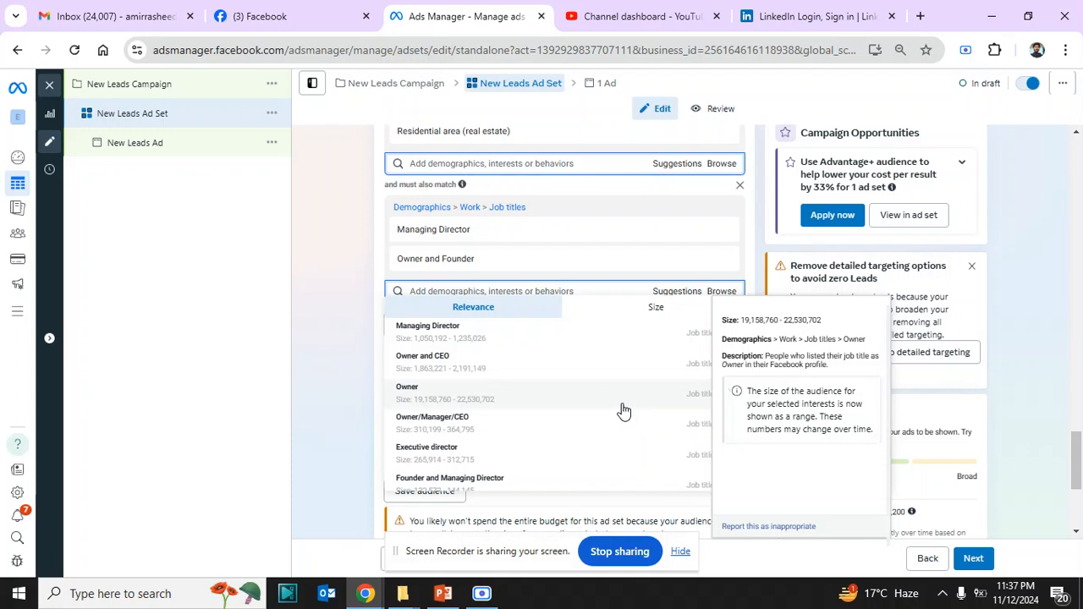
click(622, 409)
click(334, 421)
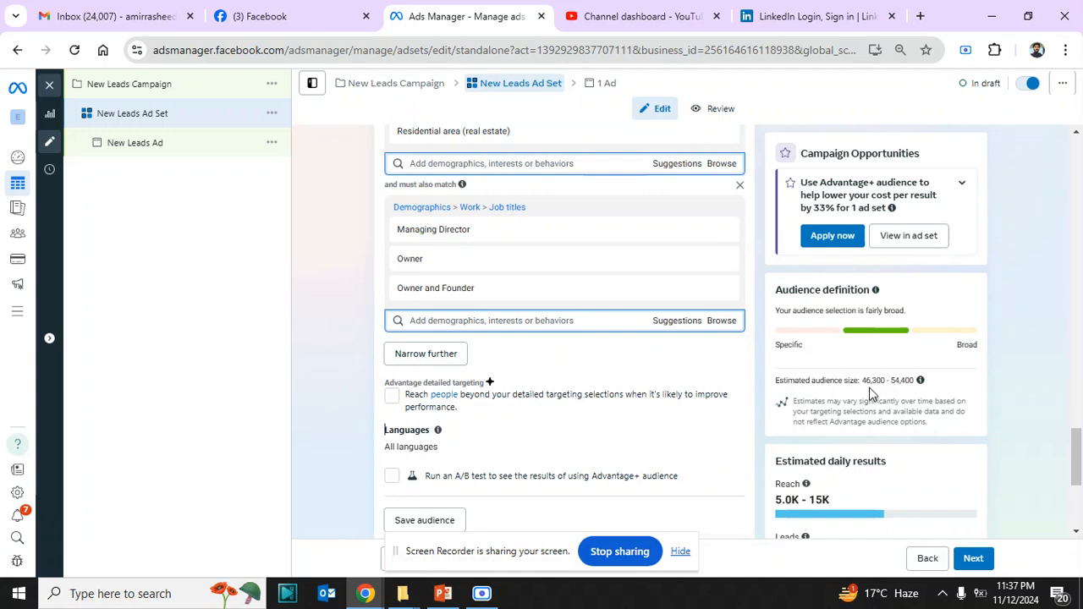
Review the included real estate interests together with the job titles people must also match
scroll(1074, 440, up, 1)
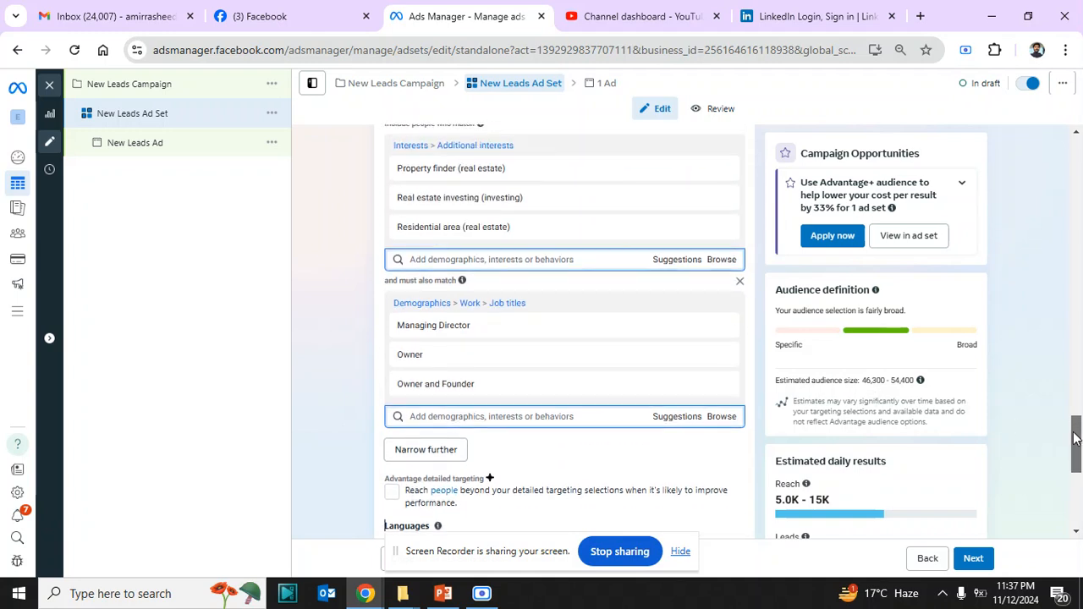
drag(1075, 438, 1074, 433)
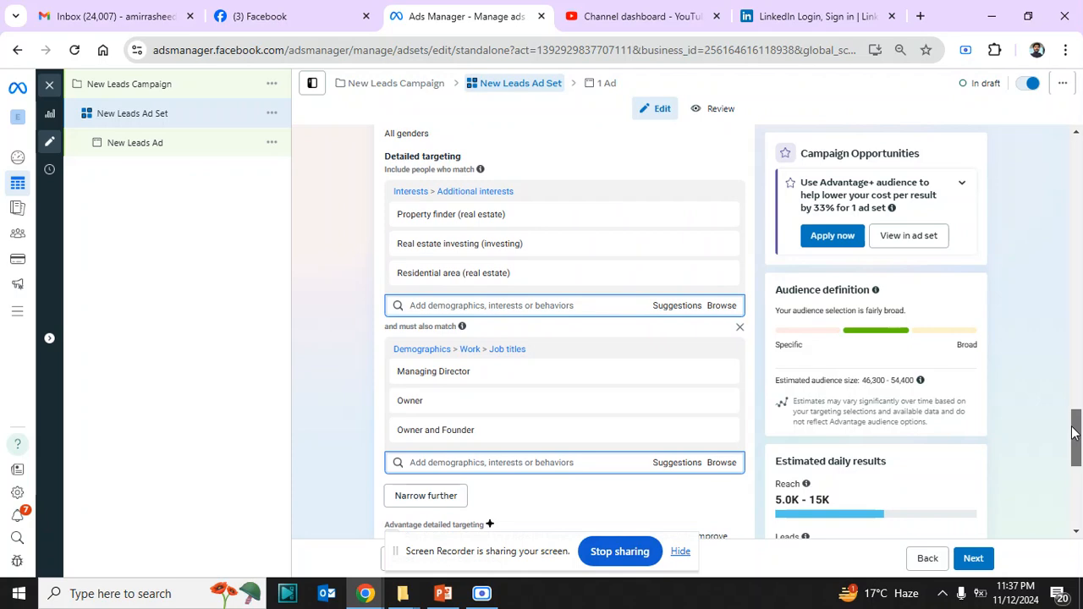
mouse_move(532, 217)
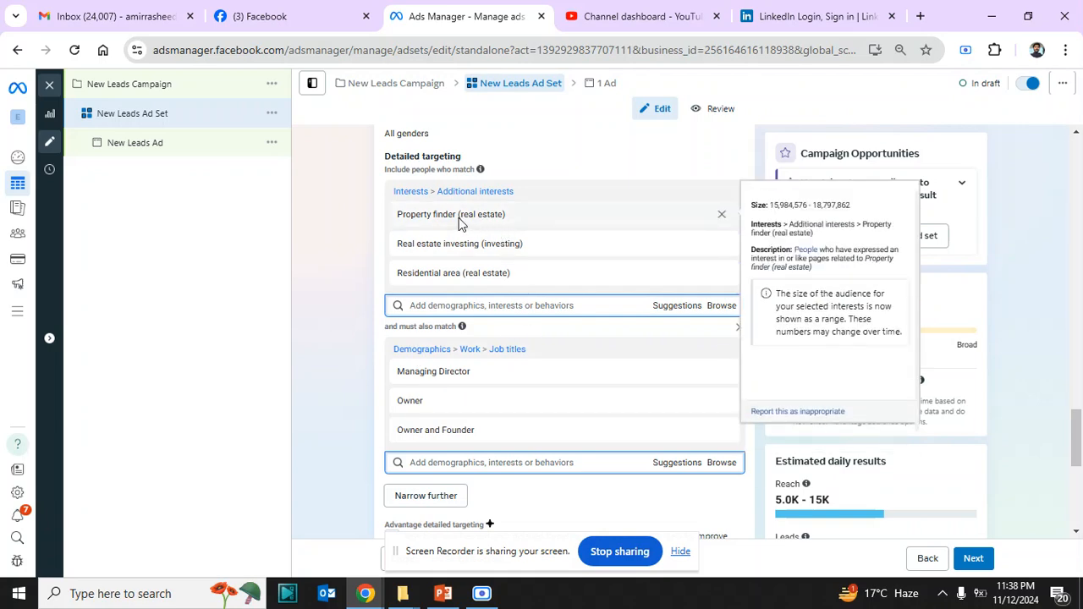
mouse_move(476, 277)
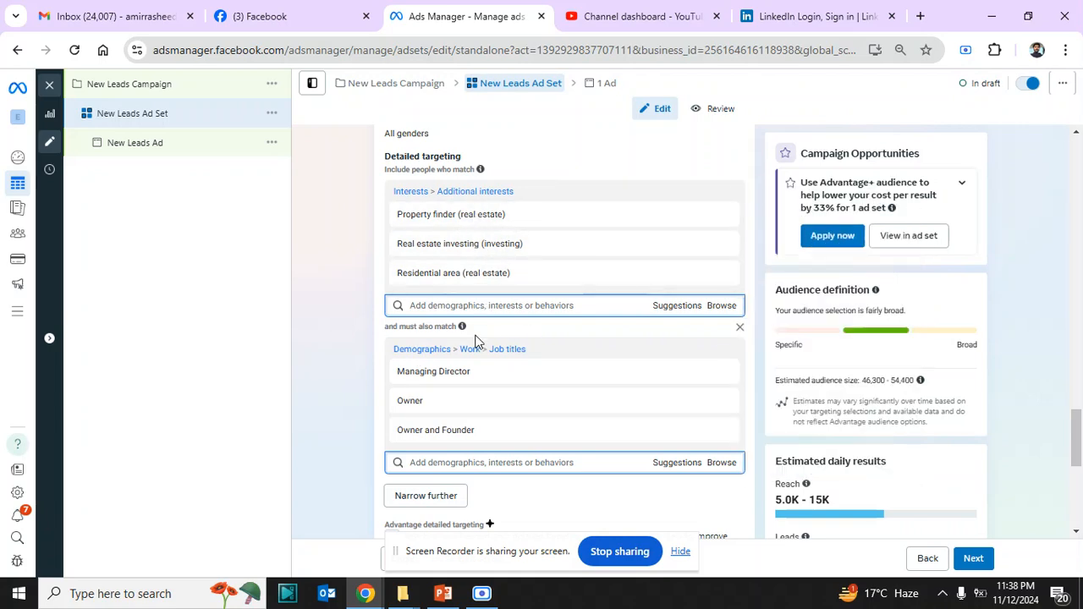
Remove the job titles Managing Director, Owner, and Owner and Founder from the must-also-match group
mouse_move(478, 403)
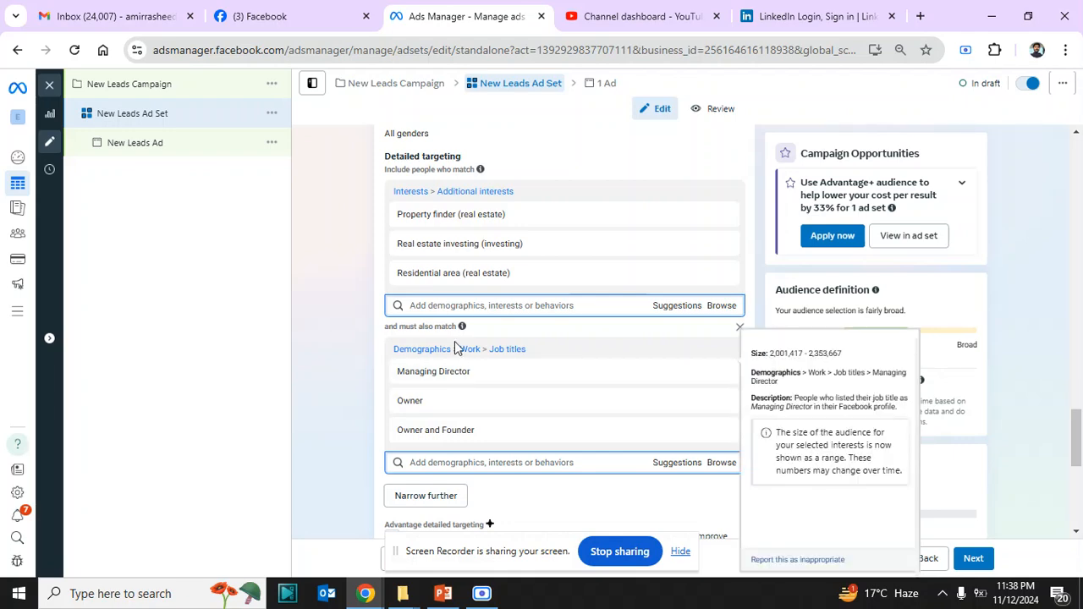
mouse_move(437, 217)
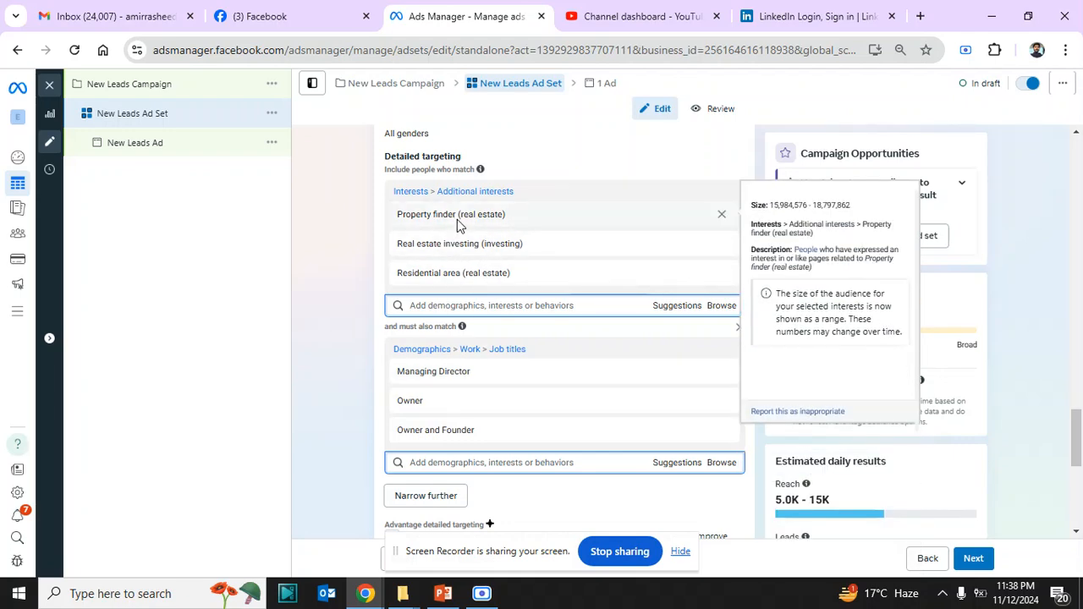
mouse_move(435, 396)
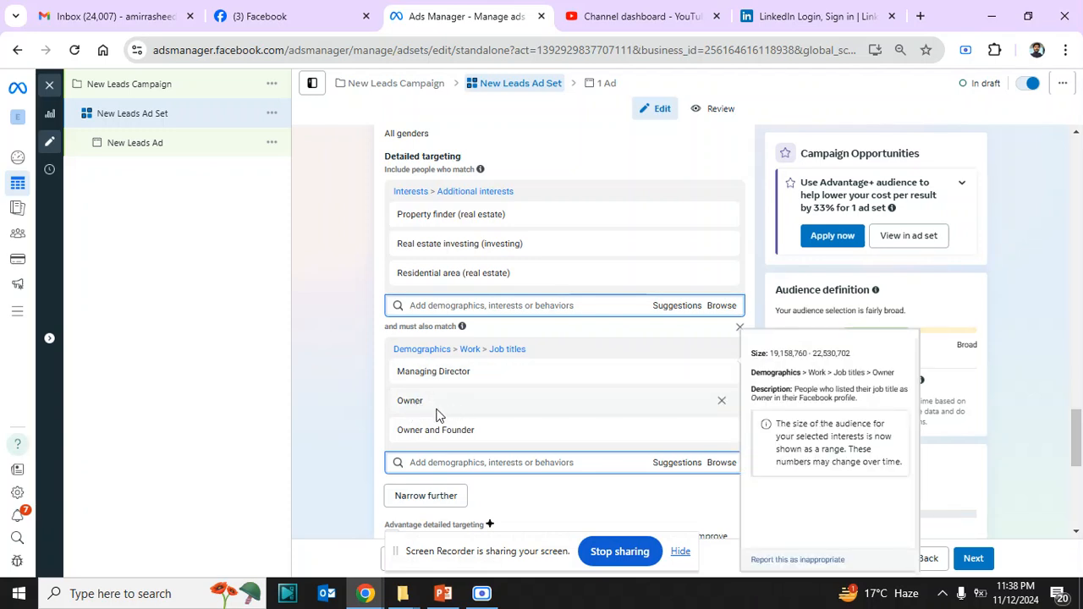
mouse_move(417, 436)
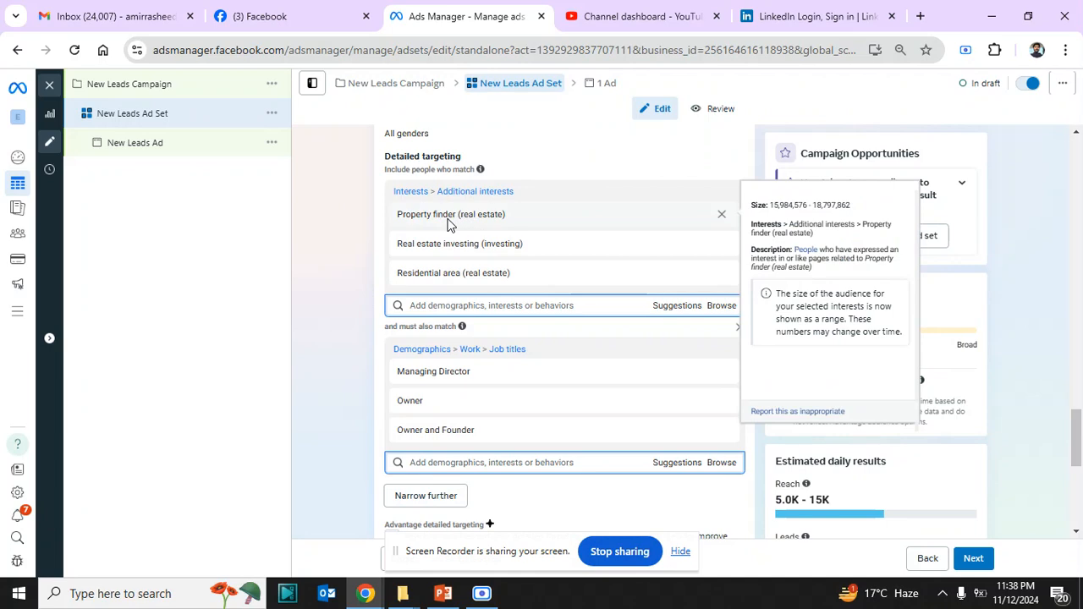
mouse_move(438, 372)
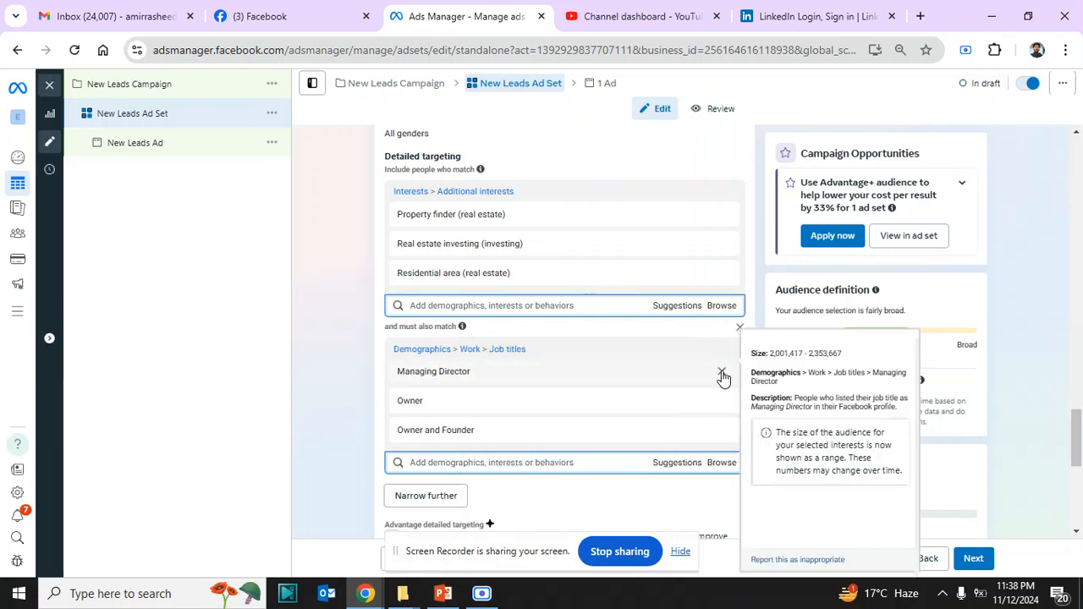
click(722, 374)
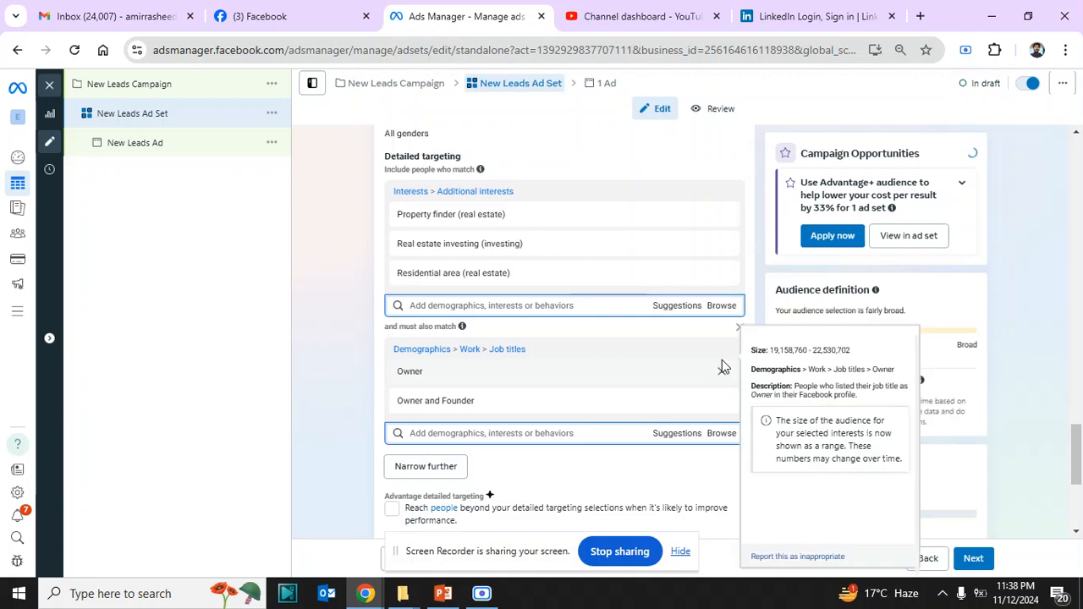
click(722, 374)
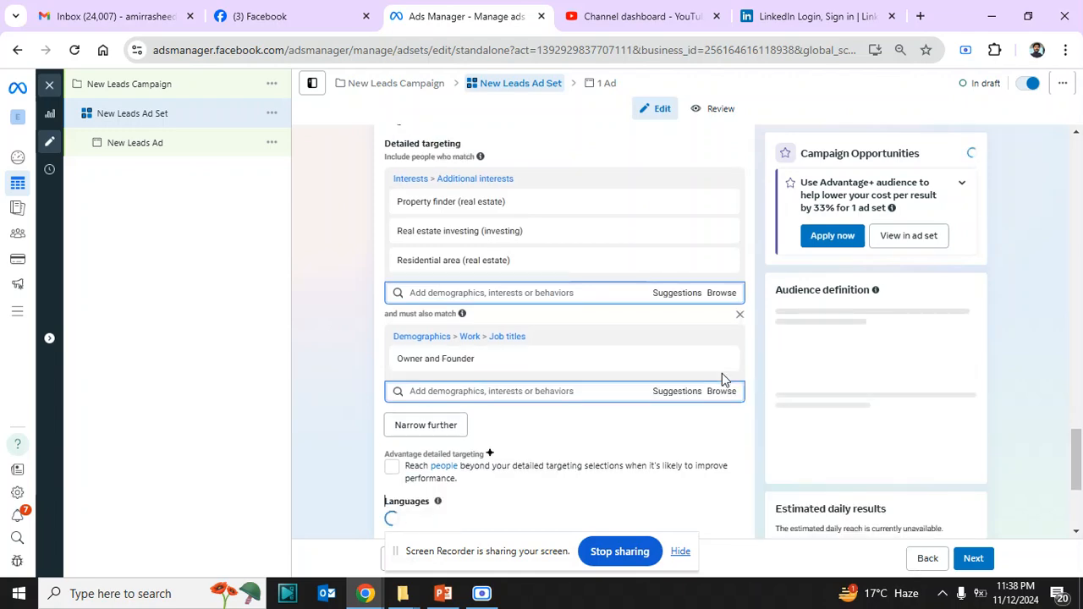
click(722, 374)
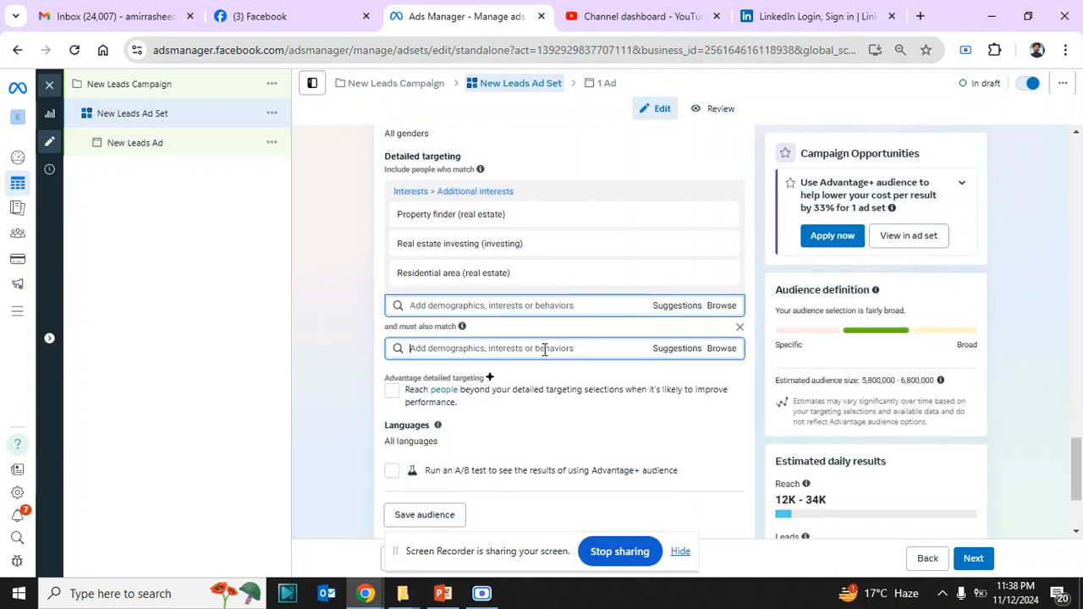
Try narrowing the audience with the luxury interest Luxury Lifestyle (website), and remove it from the must-also-match group
click(544, 349)
text(luxury)
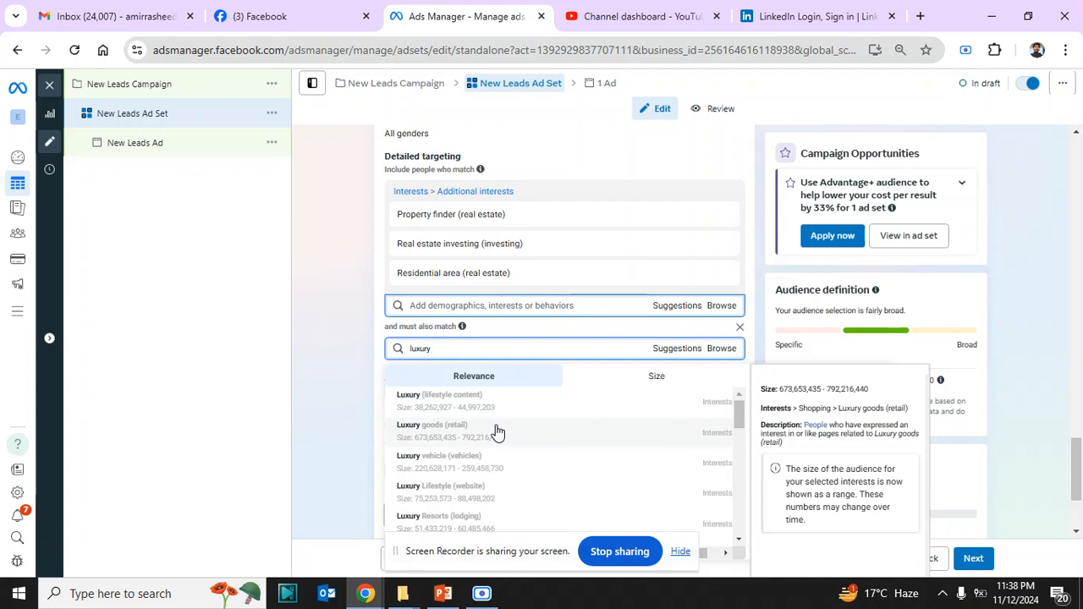
click(504, 497)
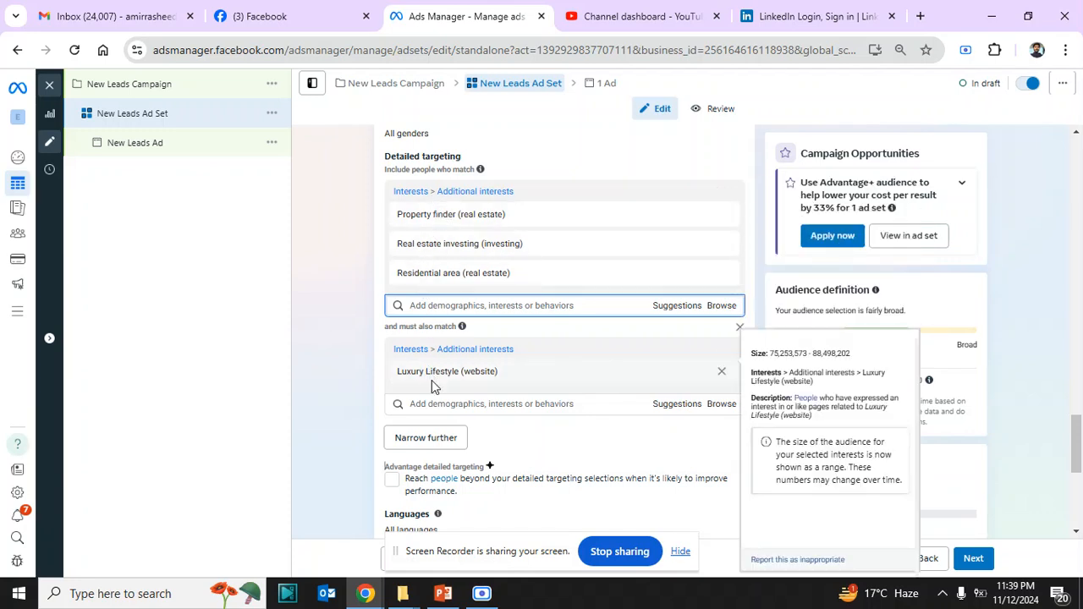
click(720, 374)
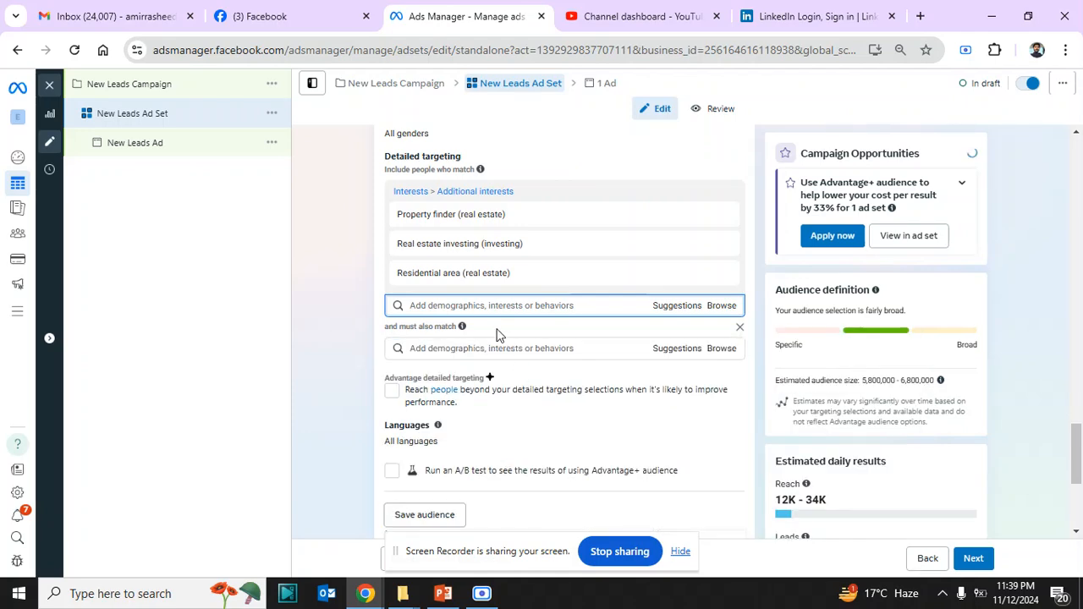
Try narrowing the audience with the interest Parent, and remove the whole must-also-match group
click(435, 348)
text(d)
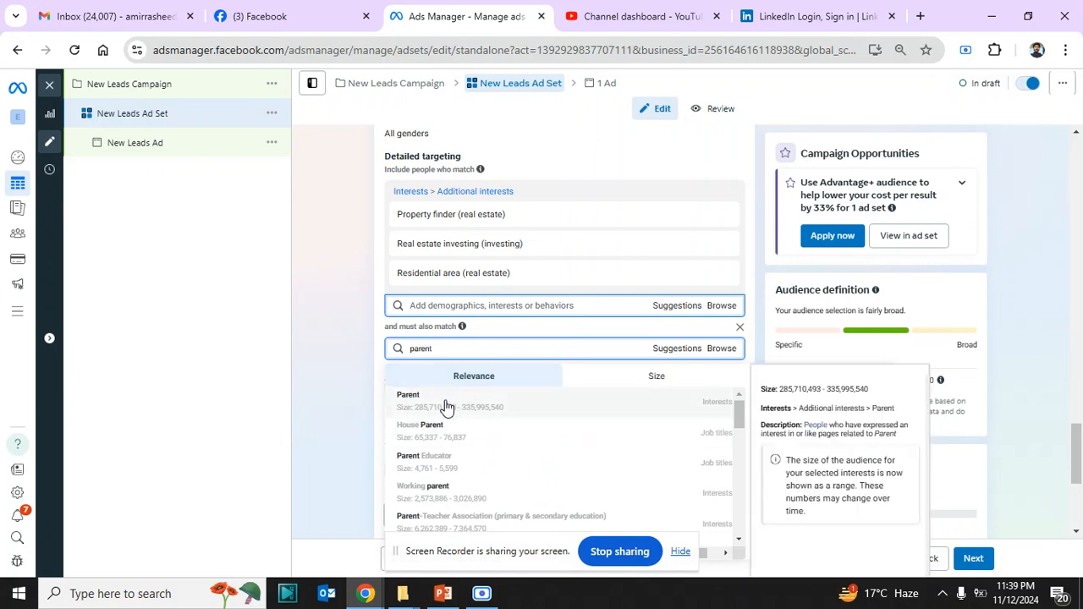
click(444, 405)
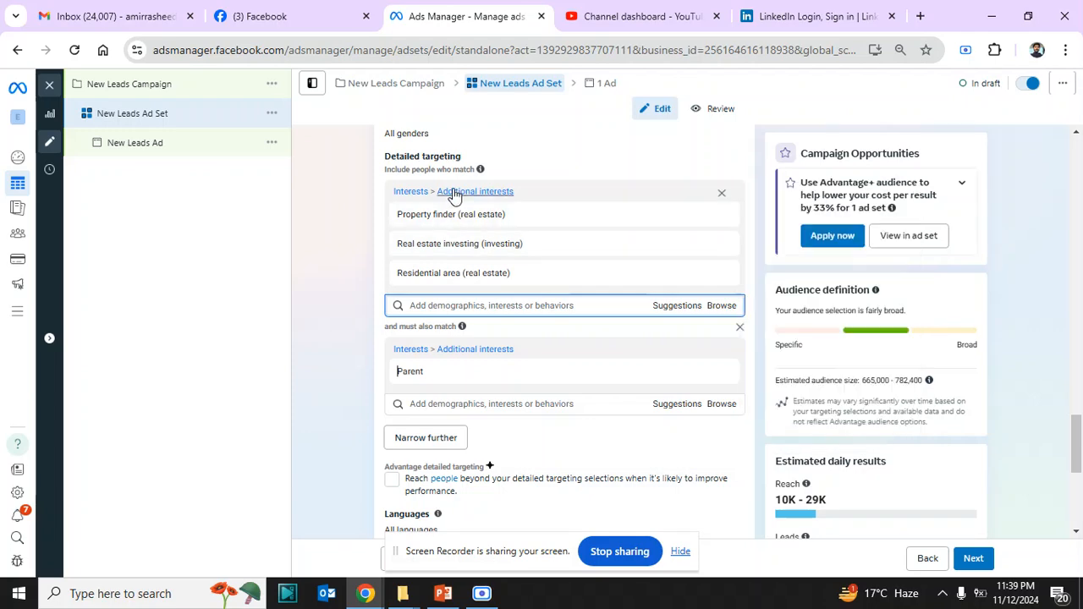
click(738, 332)
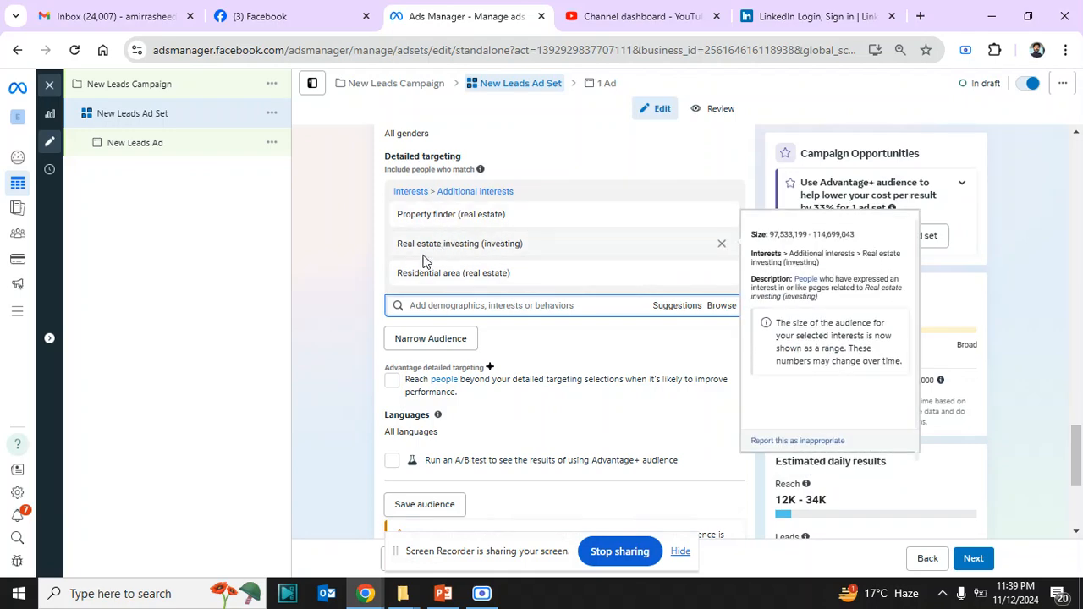
Try adding the interest Parent to the included real-estate interests, and remove it from the included group
click(665, 310)
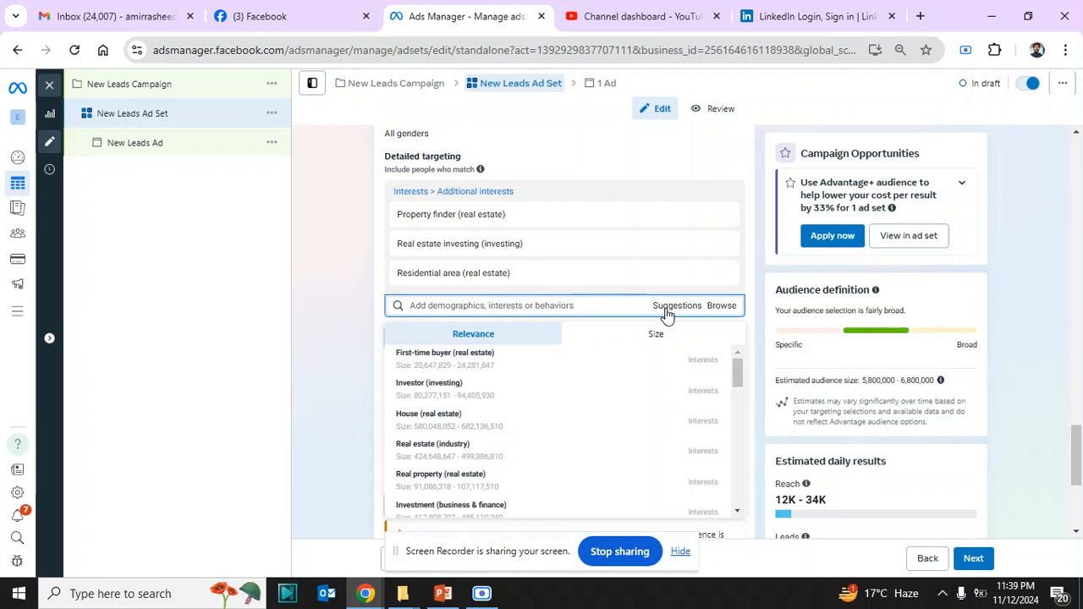
click(525, 304)
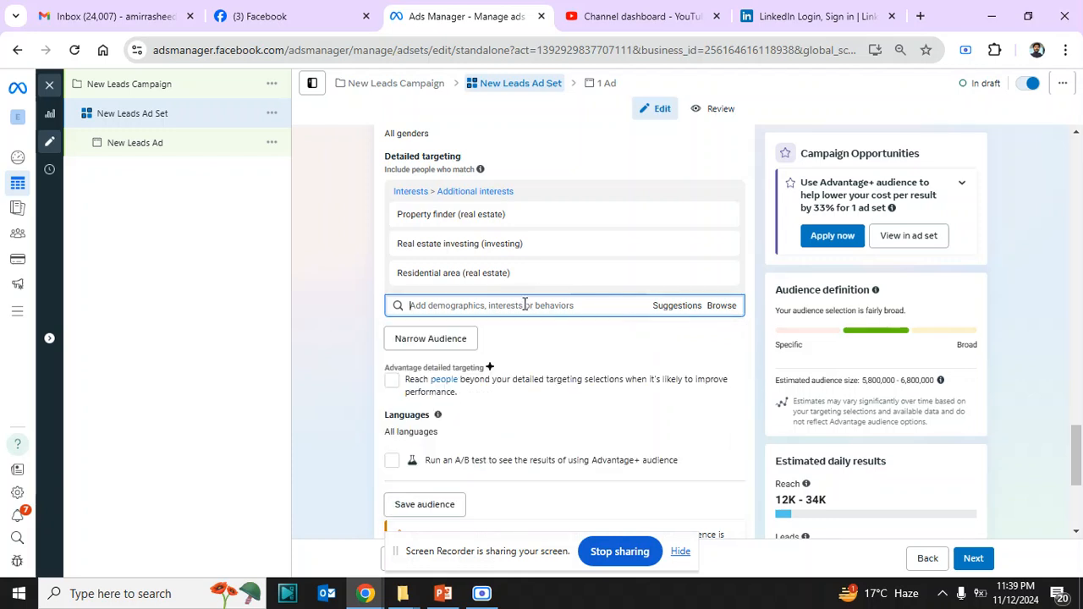
text(parent)
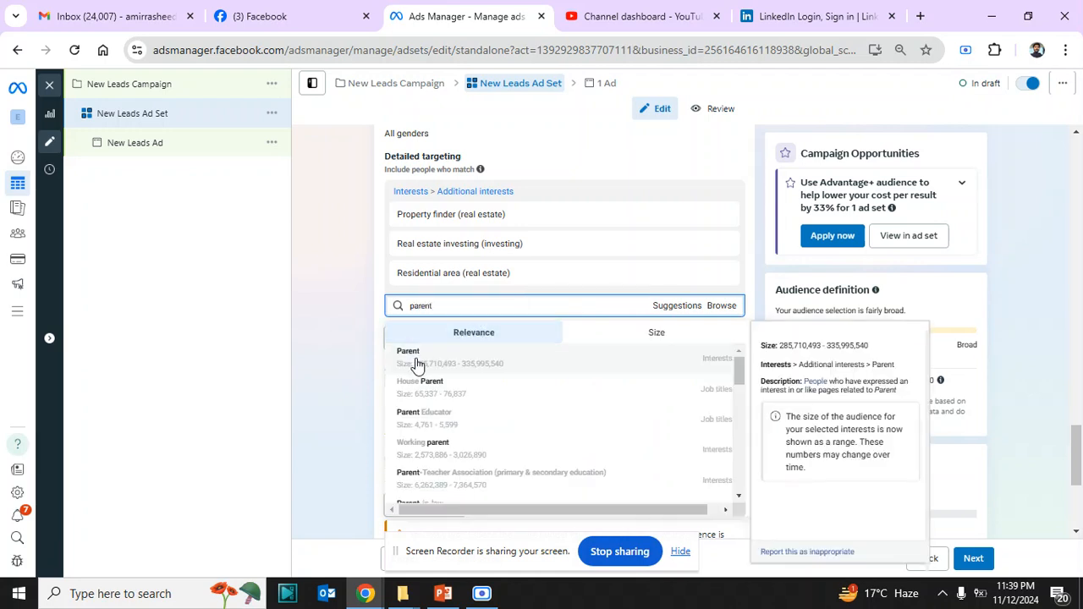
click(415, 366)
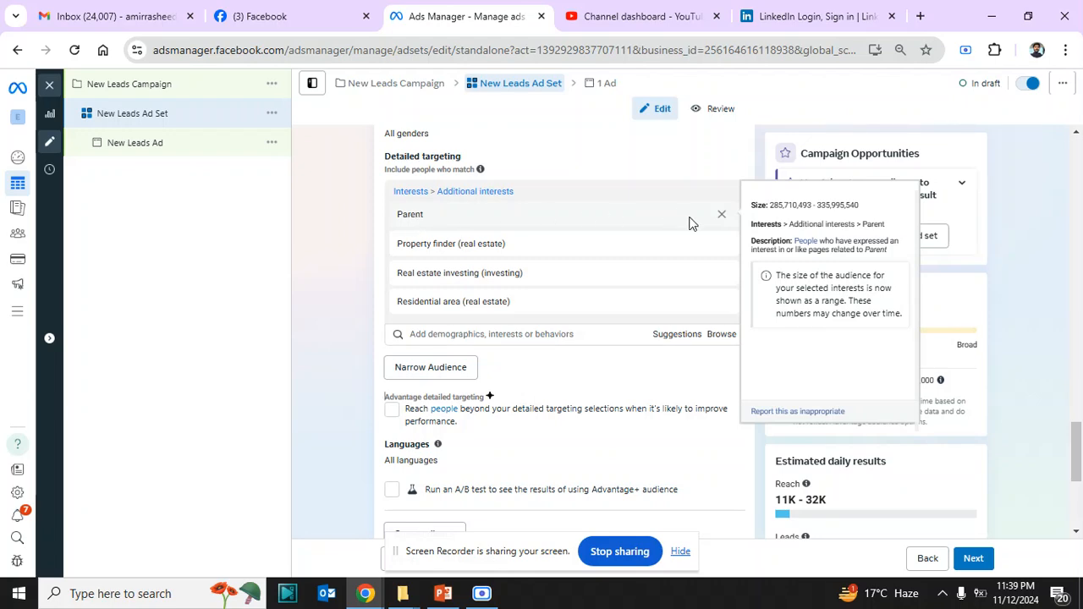
click(721, 216)
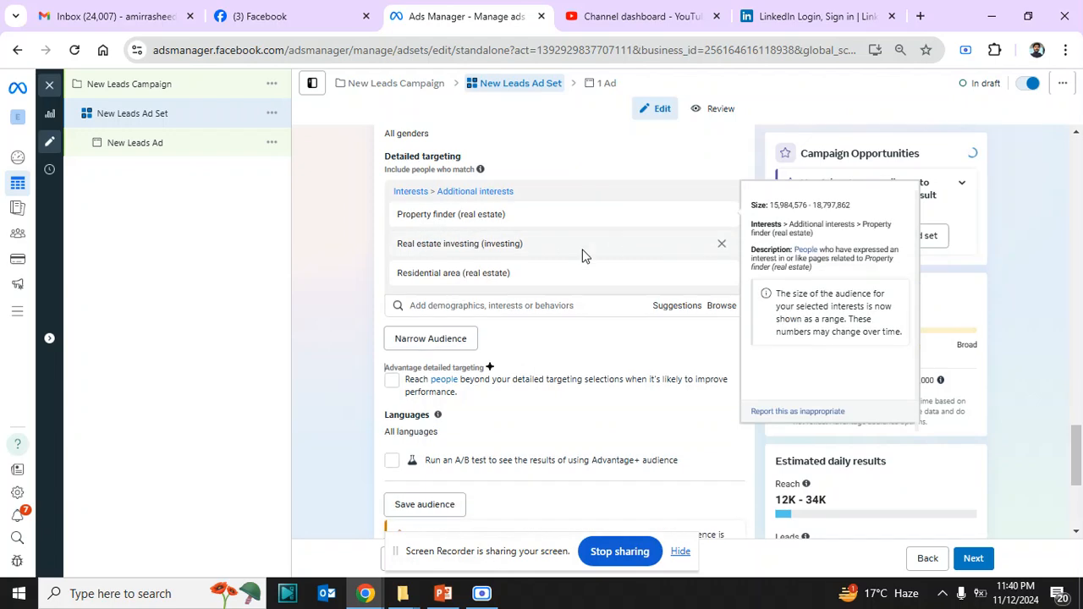
Add the parents demographic Parents (All) to the included detailed targeting alongside the real-estate interests
click(576, 305)
text(parent)
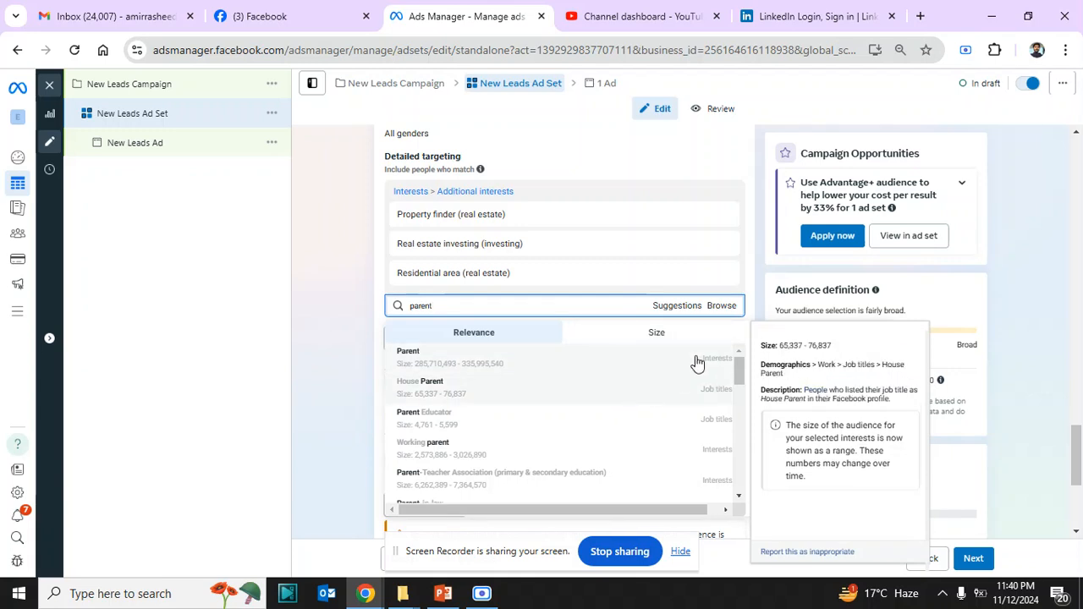
click(715, 306)
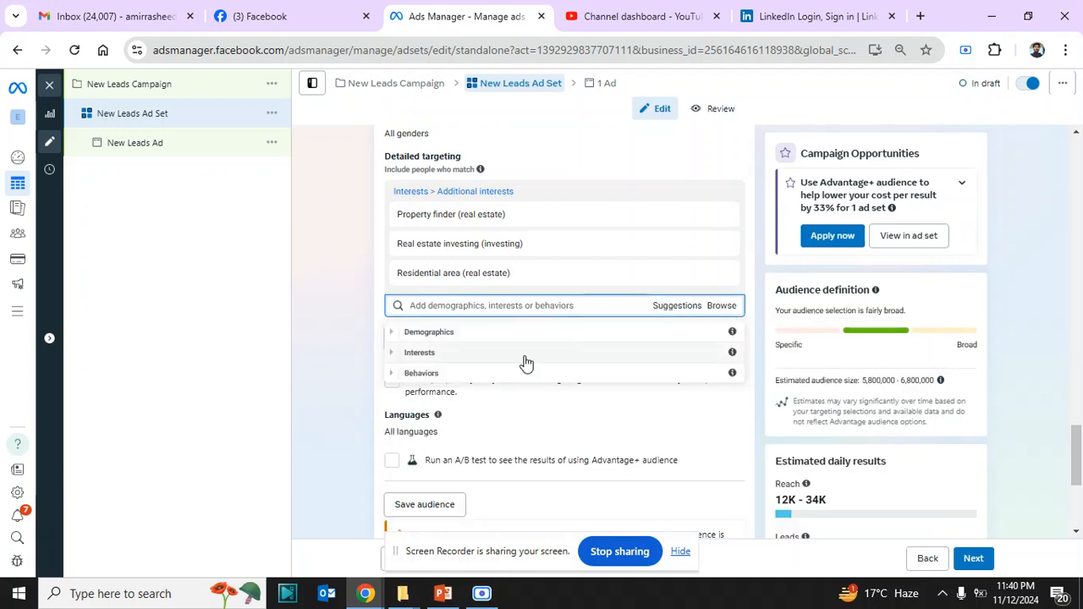
click(454, 335)
click(454, 421)
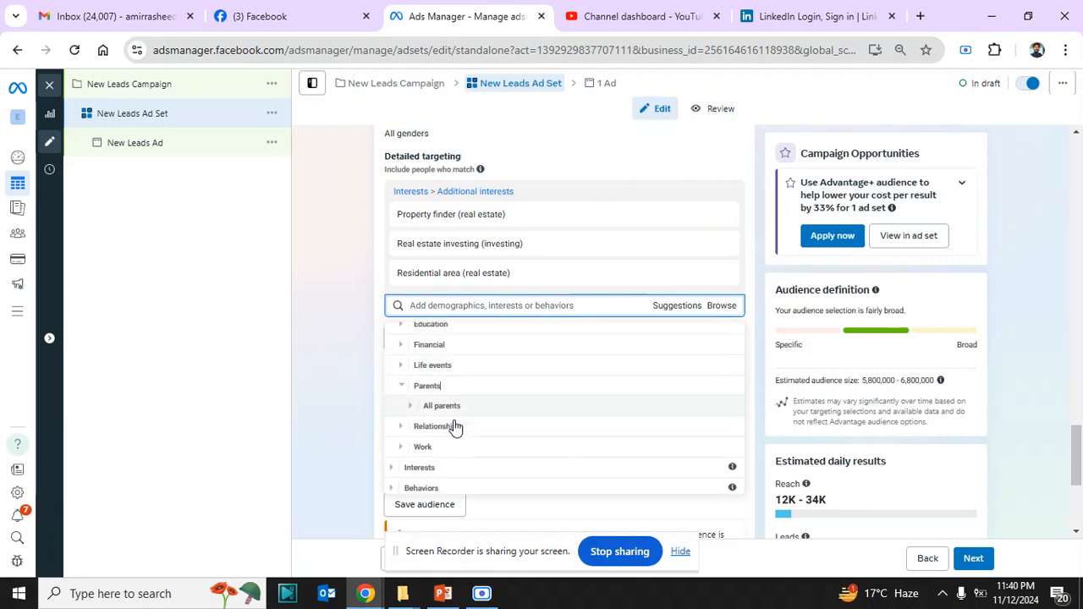
click(434, 404)
scroll(436, 410, down, 1)
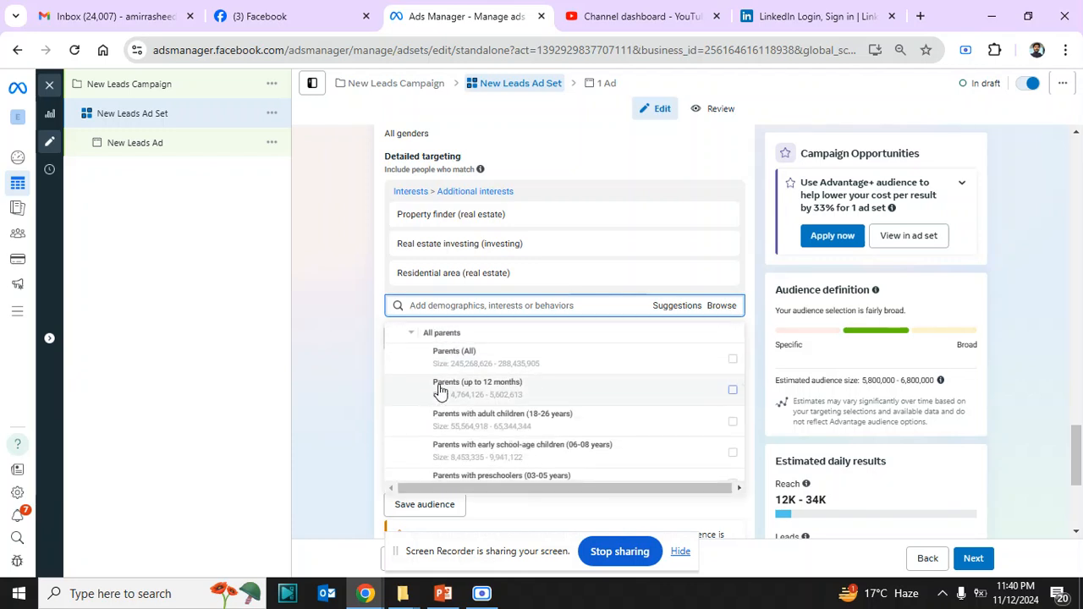
click(733, 363)
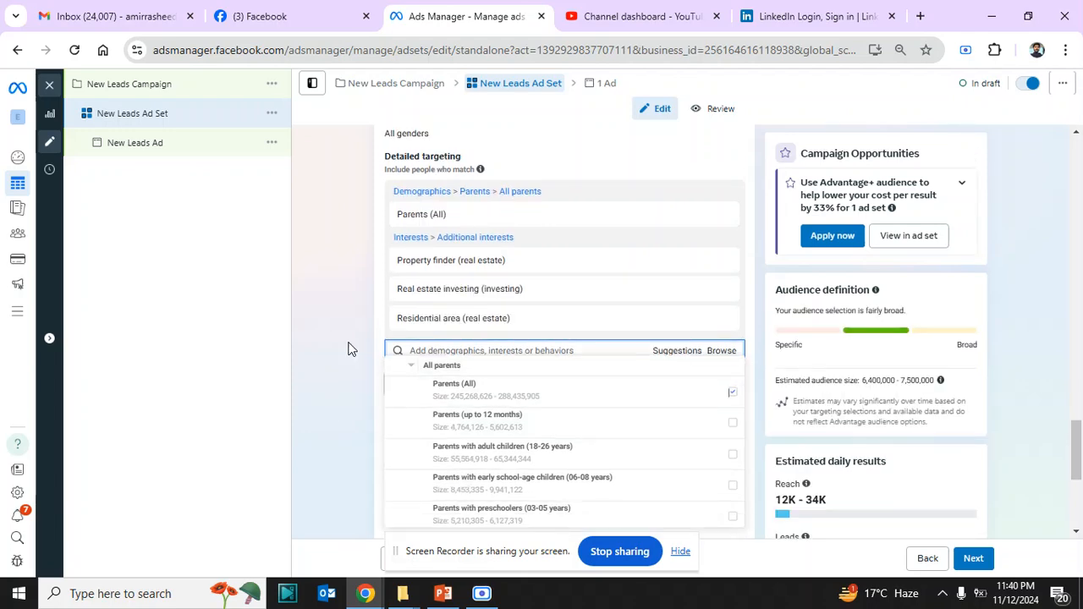
mouse_move(418, 218)
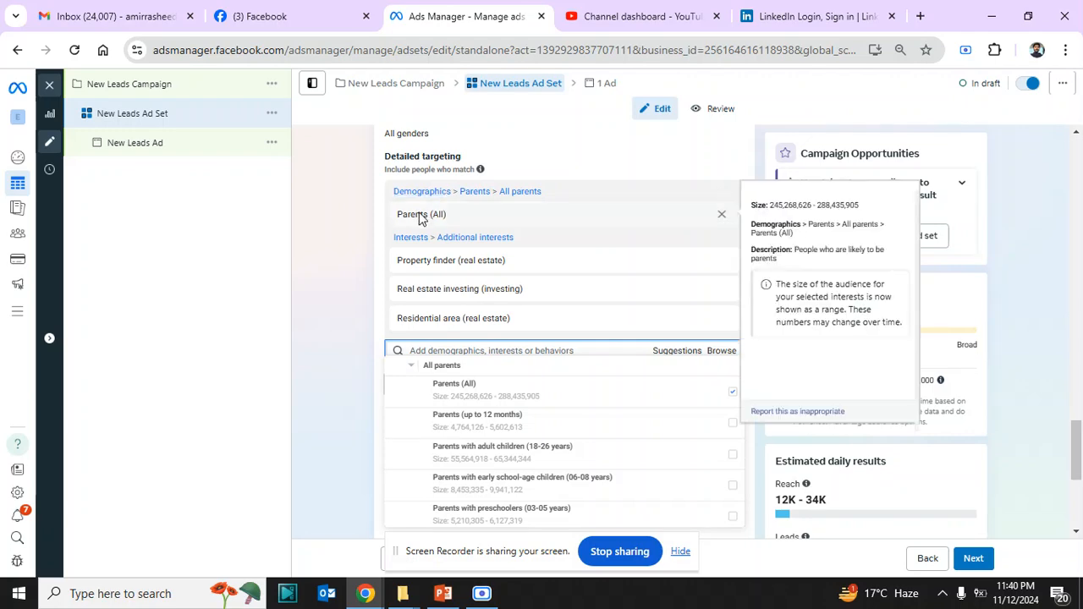
click(354, 342)
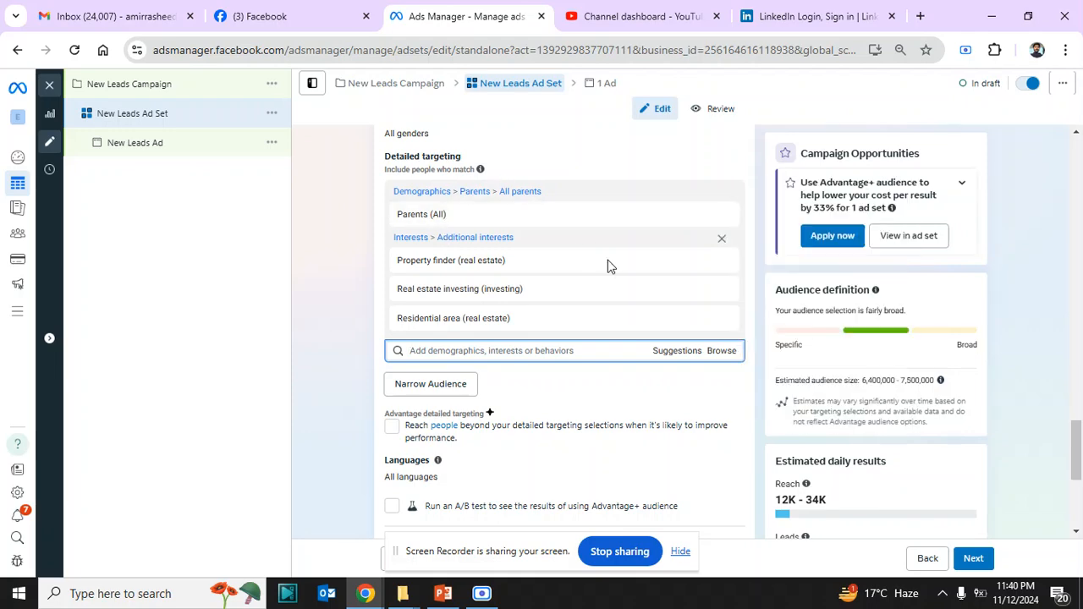
Remove Parents (All) from the included detailed targeting
mouse_move(539, 221)
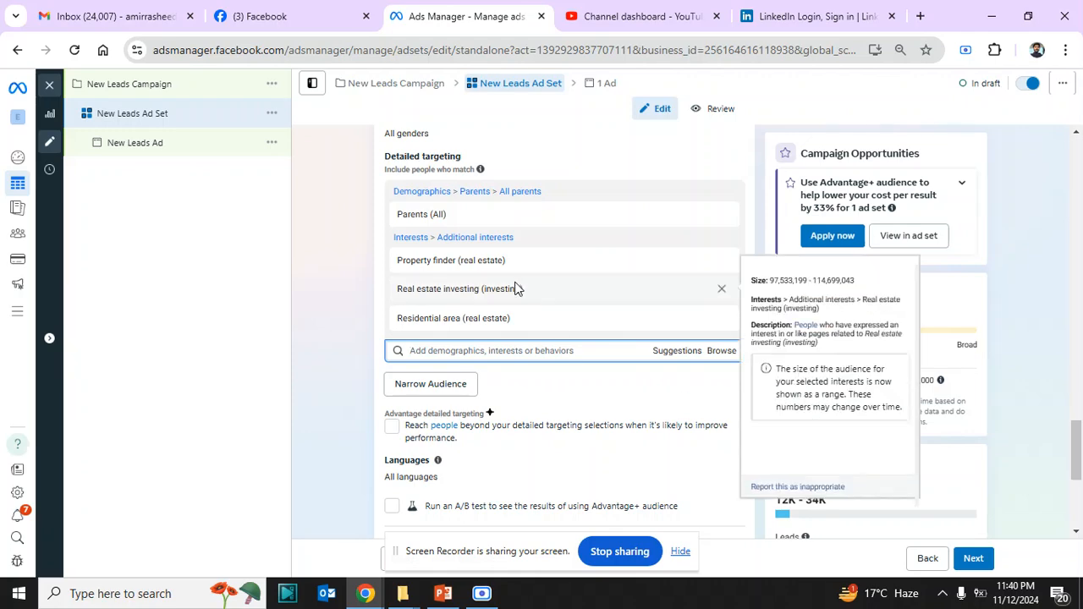
mouse_move(479, 266)
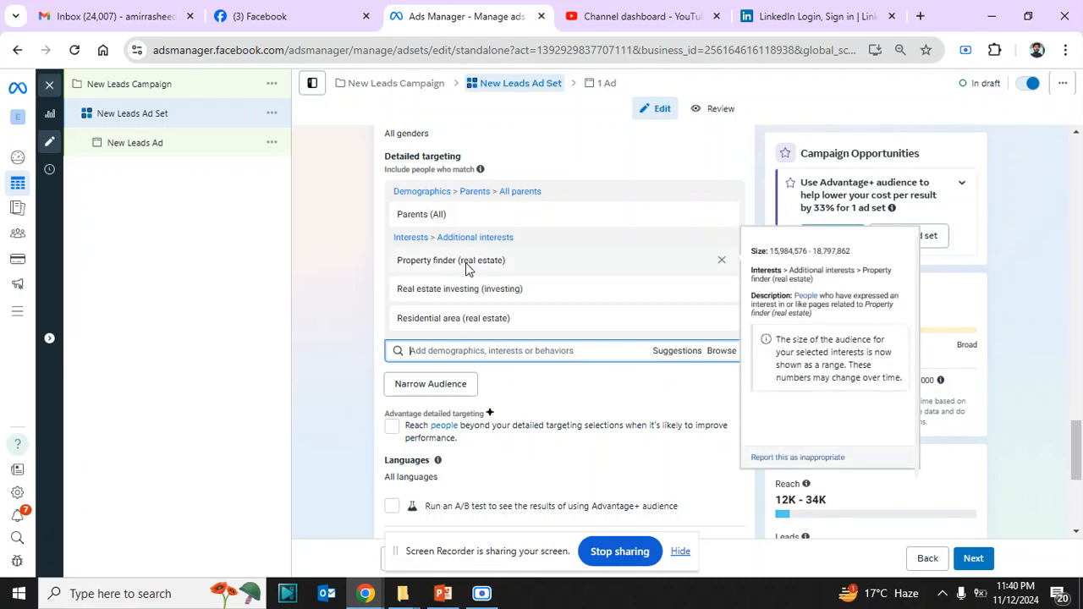
mouse_move(434, 221)
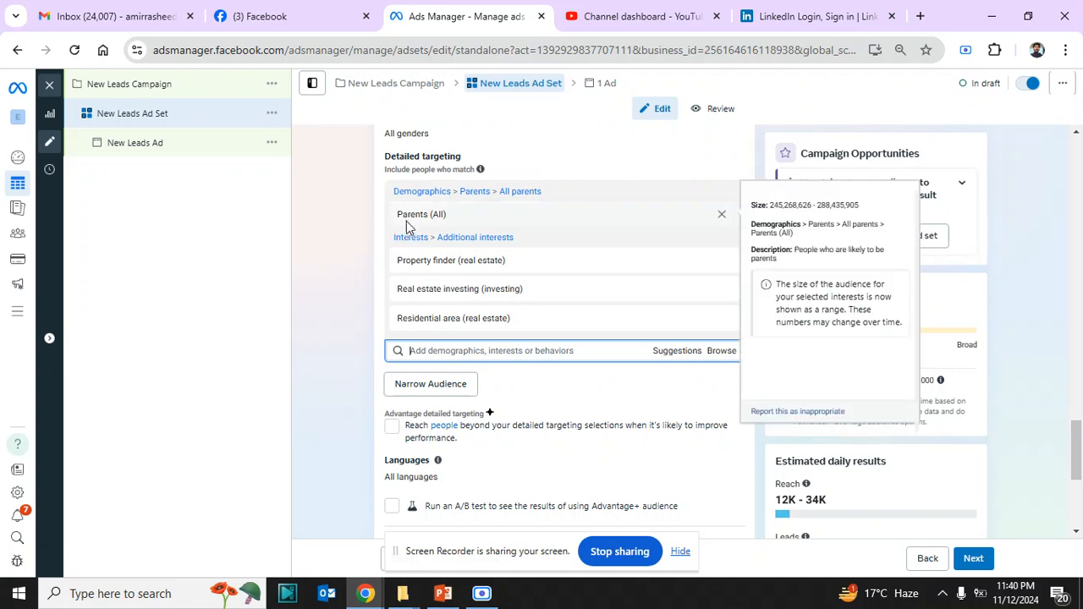
mouse_move(409, 267)
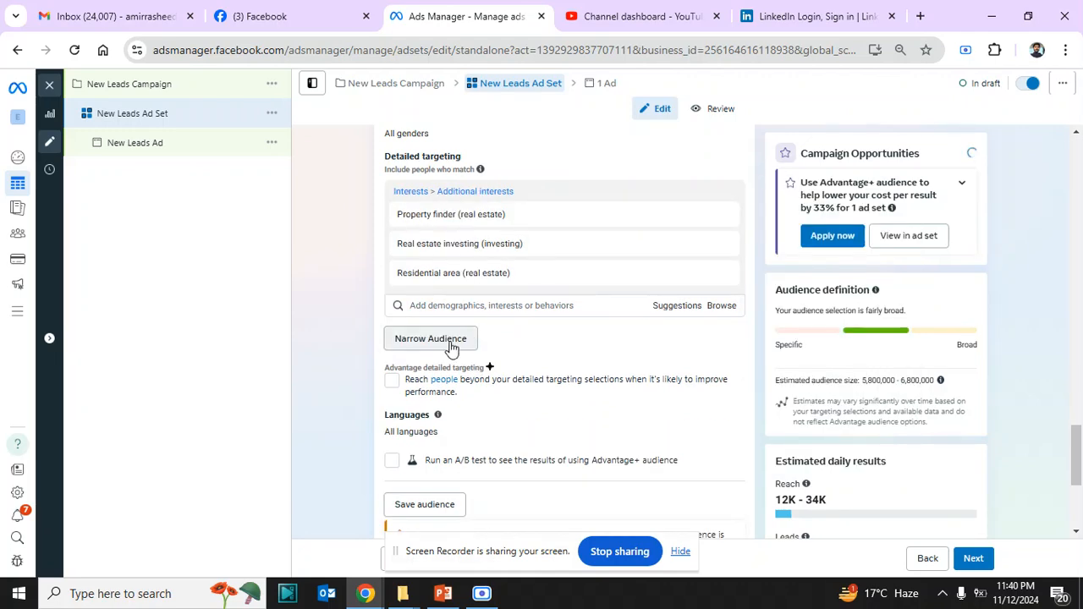
Narrow the audience so that people must also match the parents demographic Parents (All)
click(449, 347)
click(451, 349)
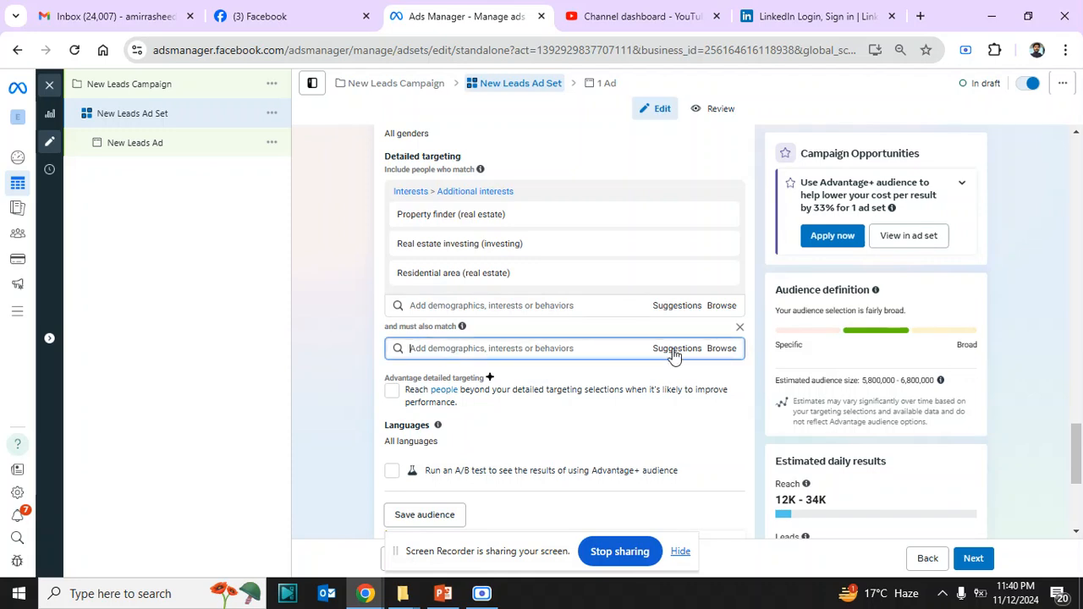
click(721, 349)
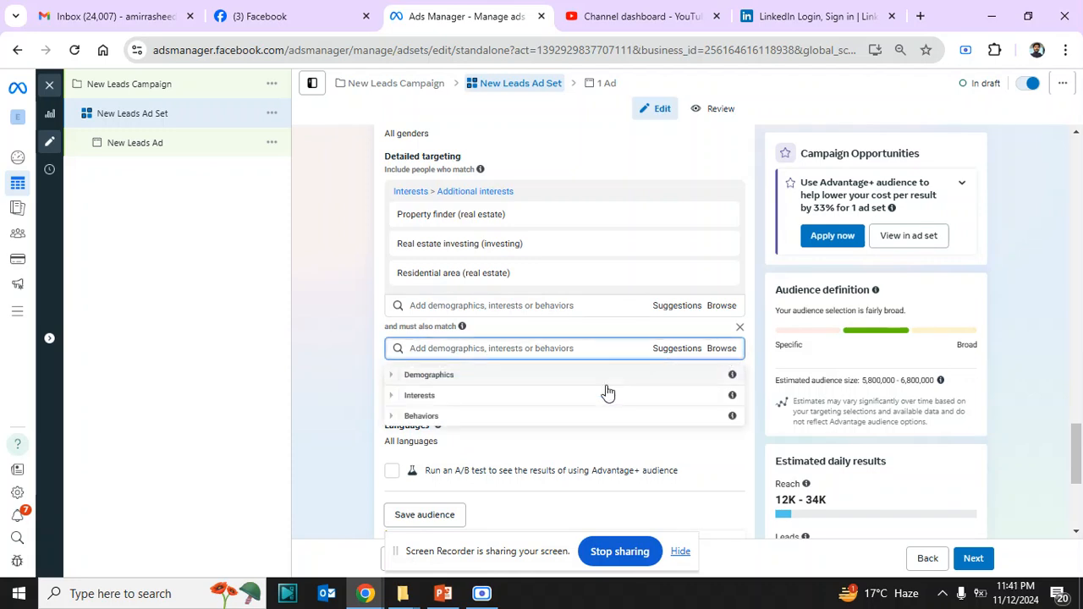
click(449, 378)
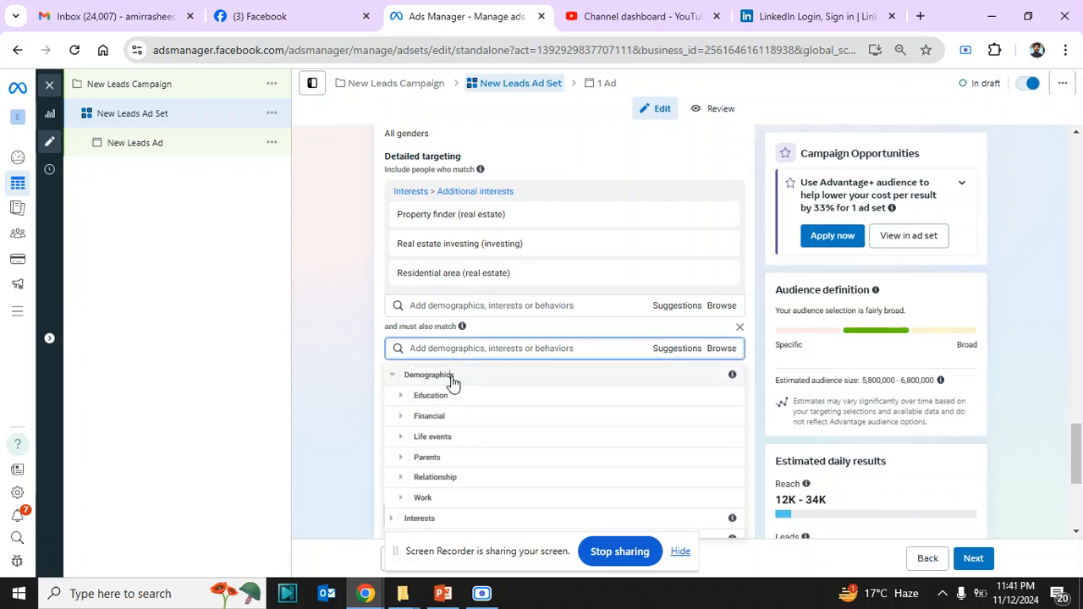
click(437, 460)
click(441, 453)
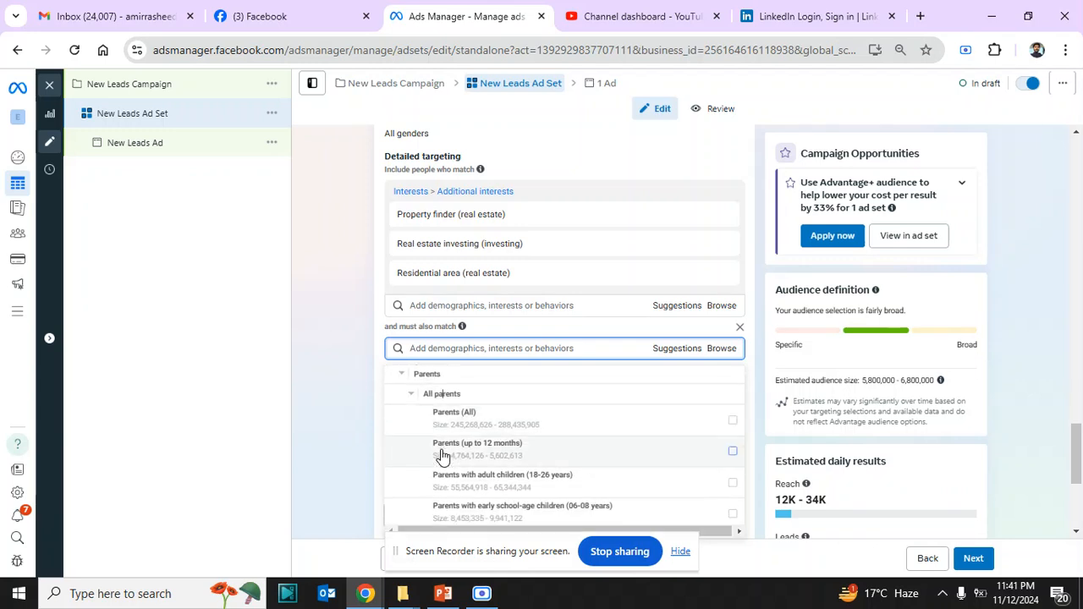
click(733, 405)
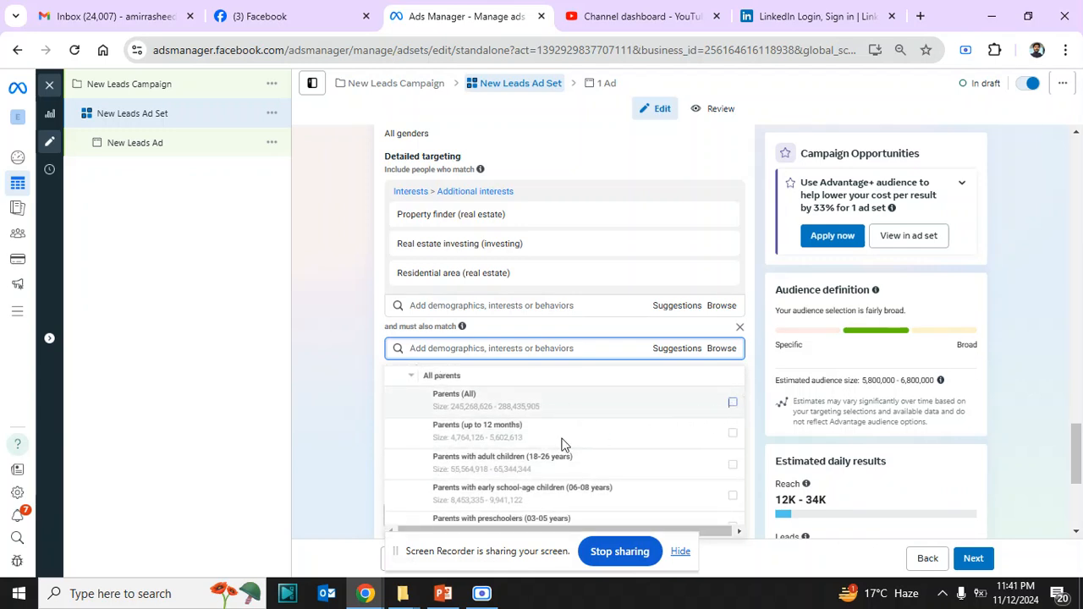
click(341, 436)
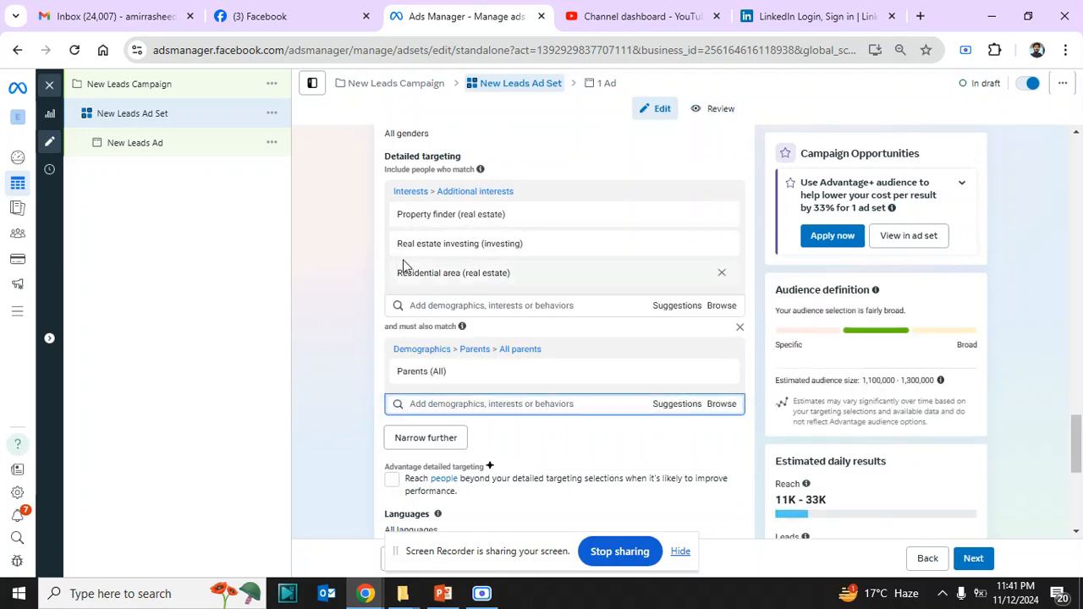
Review the included real-estate interests together with the Parents (All) demographic people must also match
mouse_move(493, 212)
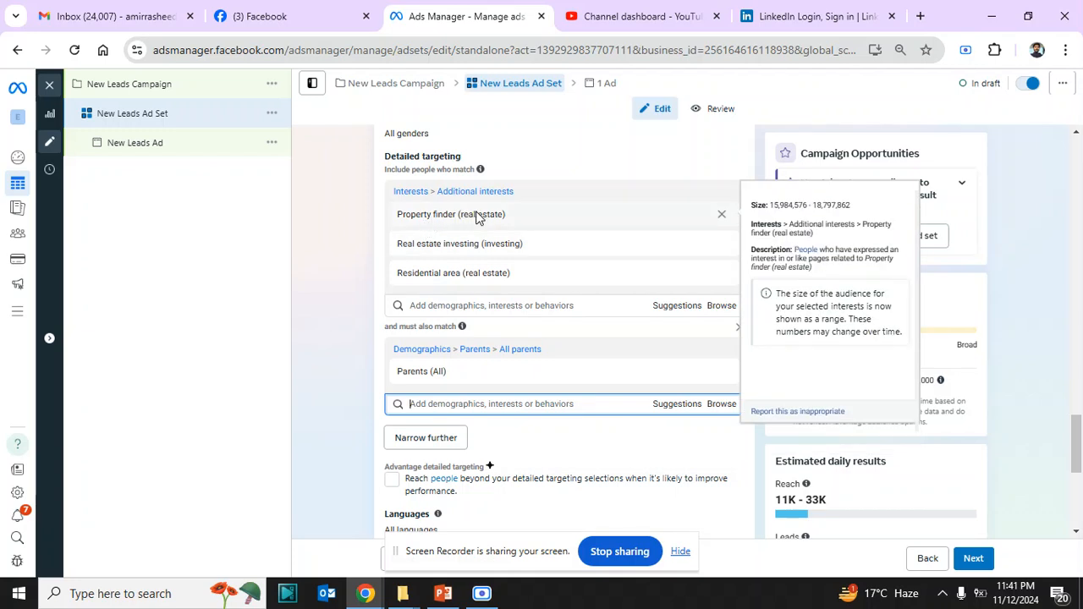
mouse_move(418, 378)
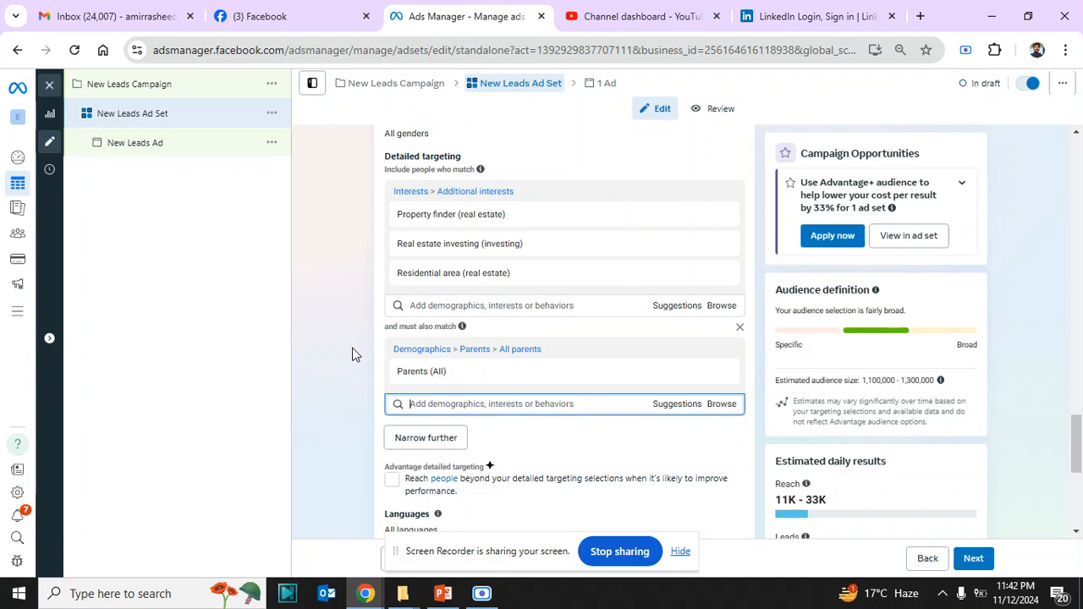
mouse_move(465, 226)
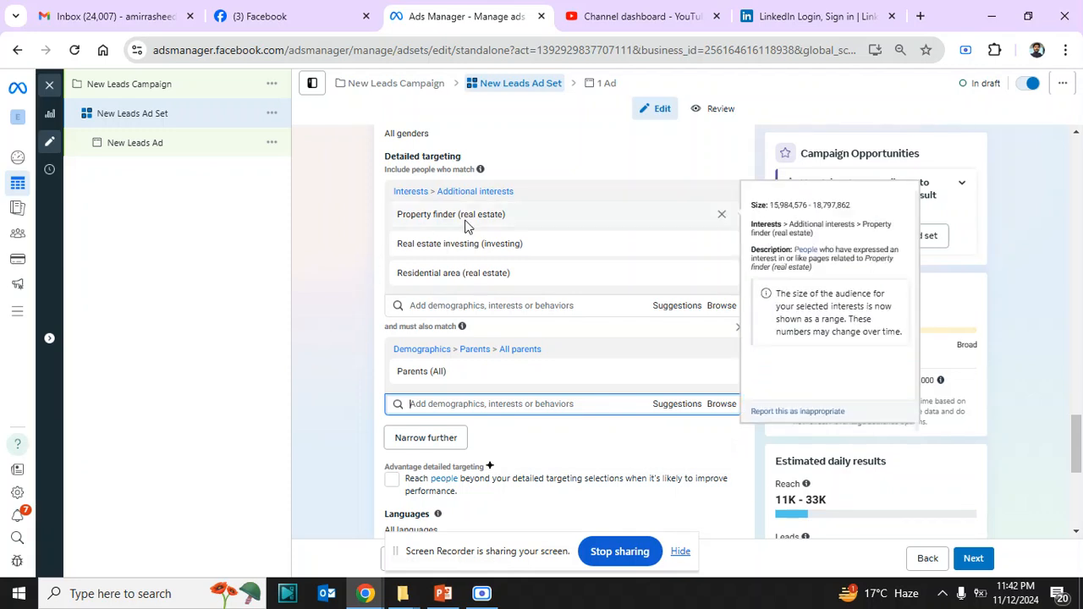